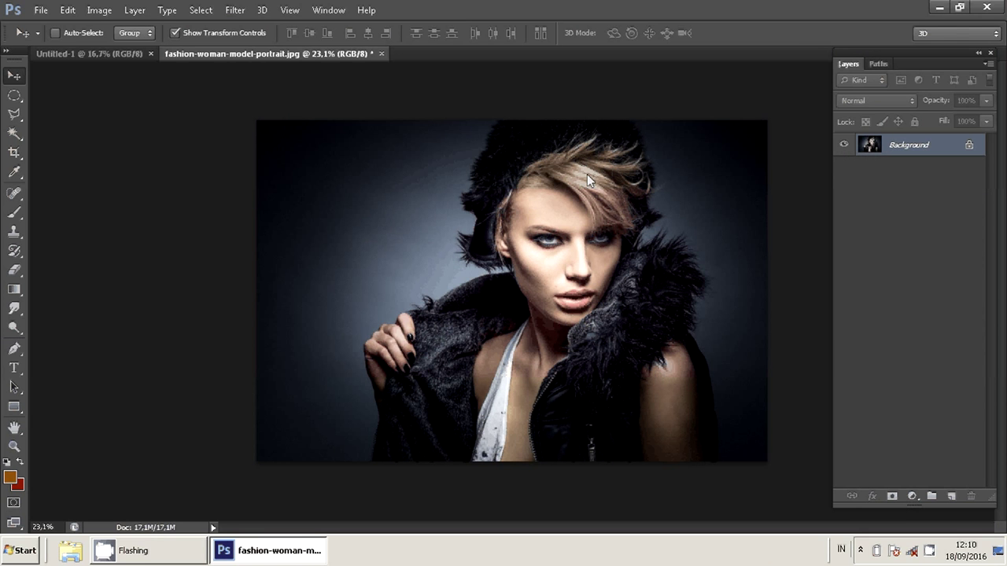
Duplicate the Background layer to create Background copy.
right_click(933, 155)
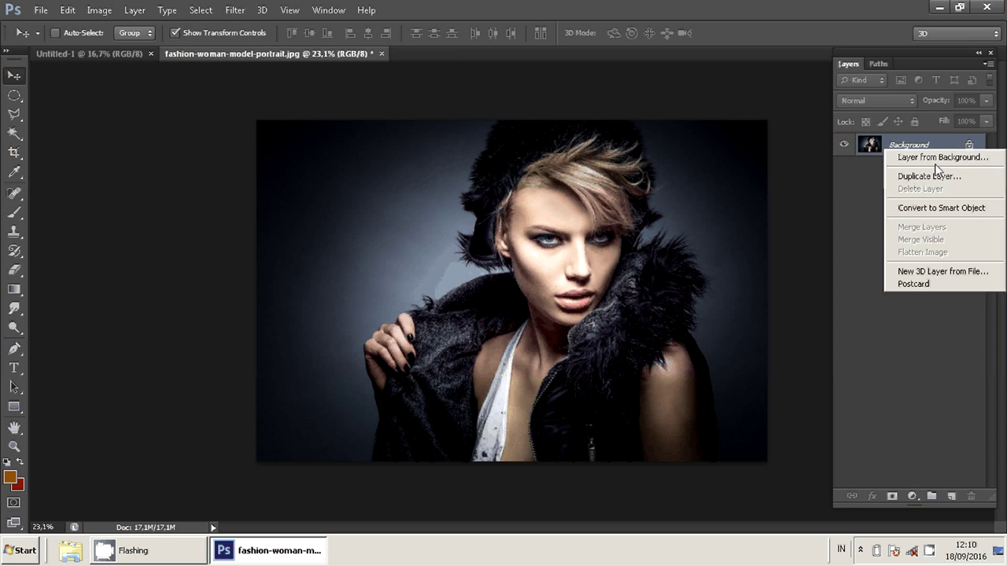
click(936, 175)
click(617, 164)
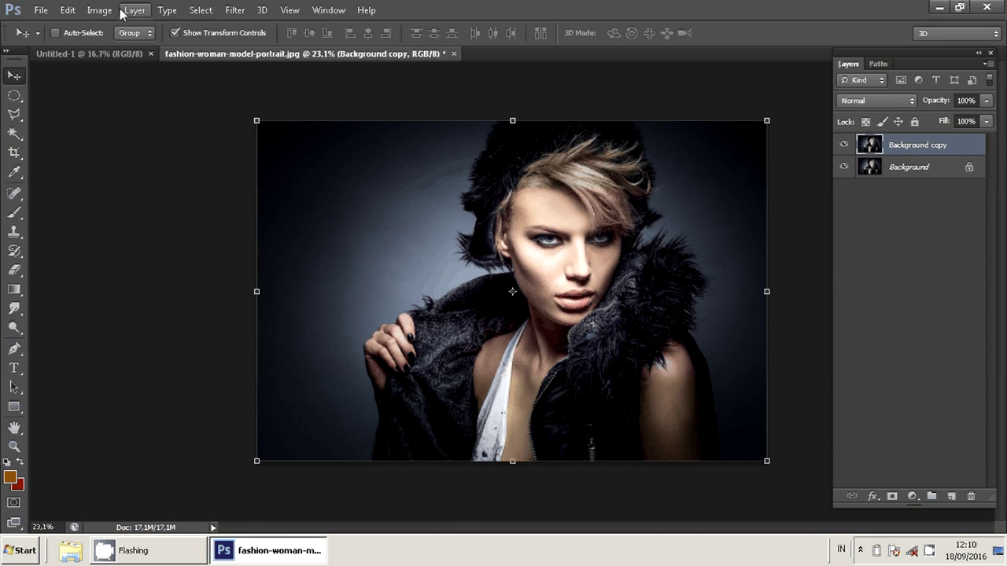
Apply Shadows/Highlights to the copy with the Shadows amount raised to about 57%.
click(99, 10)
mouse_move(116, 46)
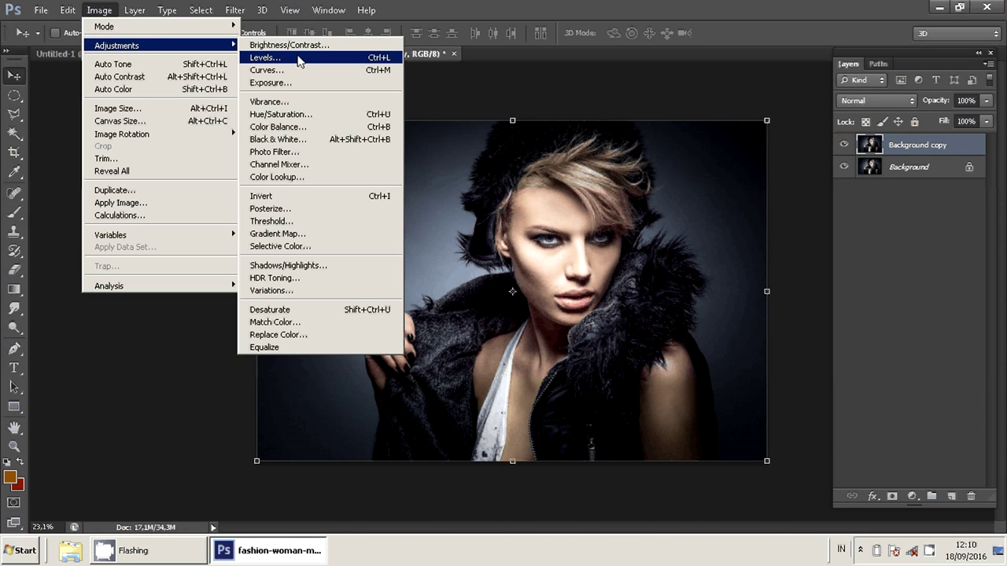
click(265, 266)
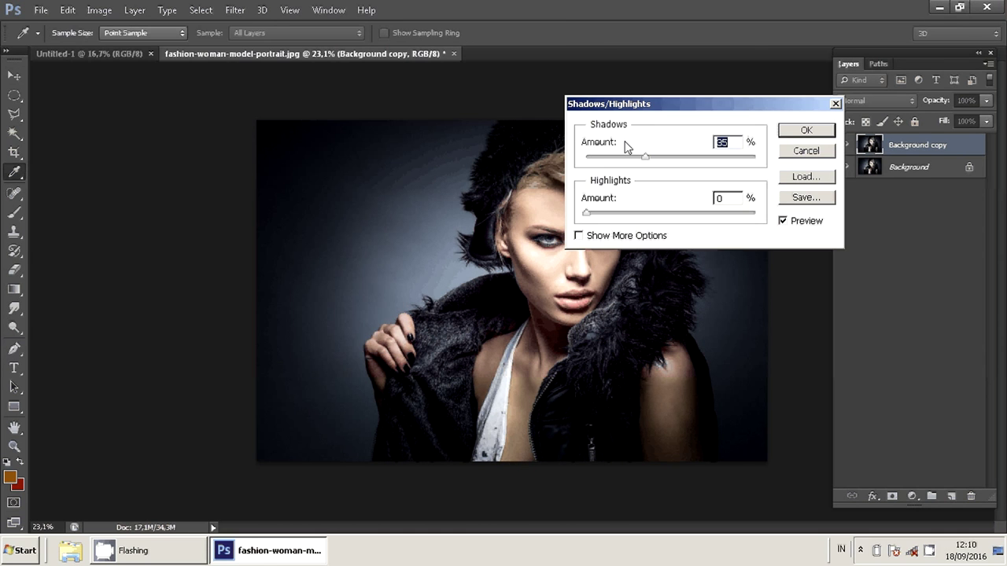
drag(673, 103, 755, 35)
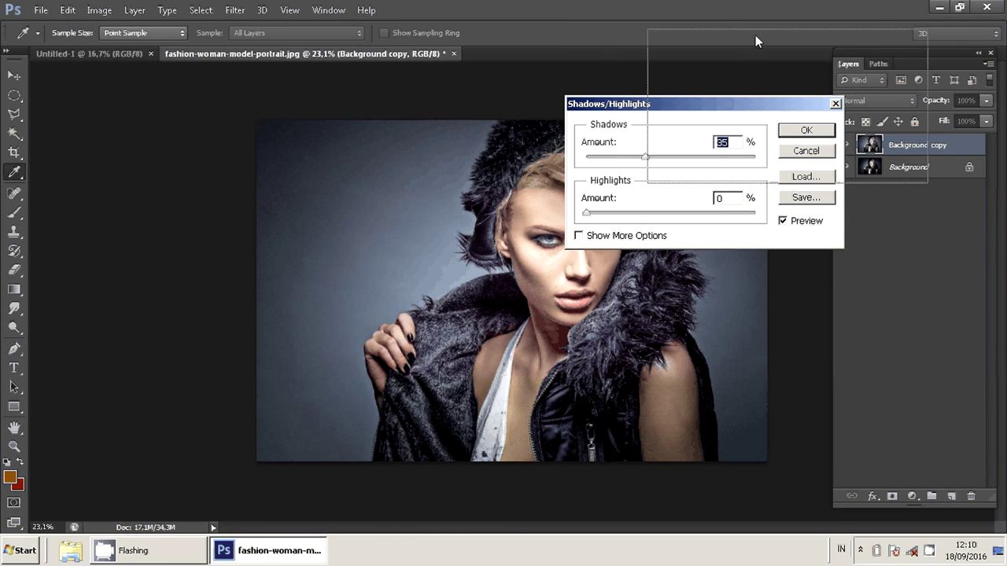
mouse_move(738, 81)
mouse_down()
mouse_move(791, 81)
mouse_move(774, 85)
mouse_up()
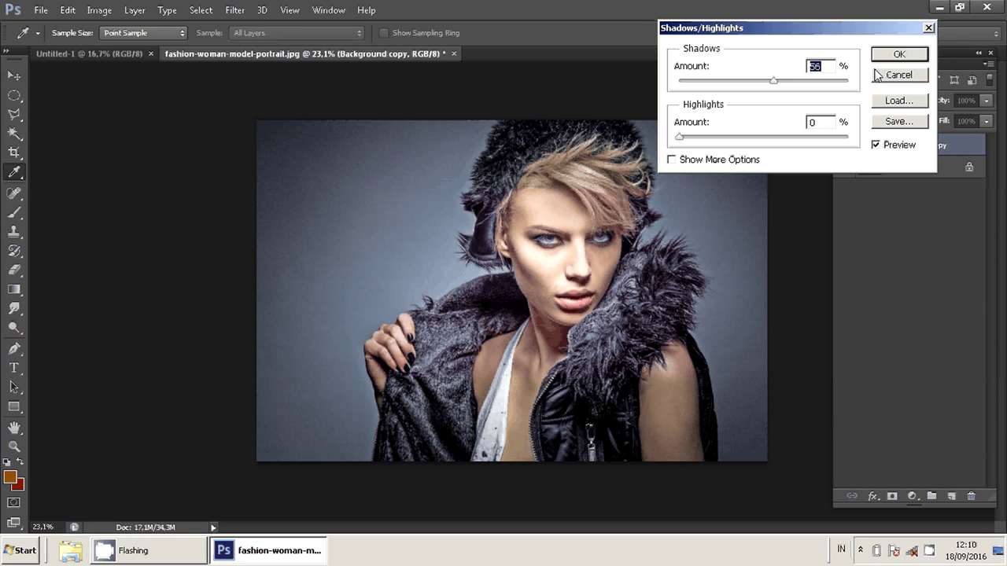
click(877, 74)
key(v)
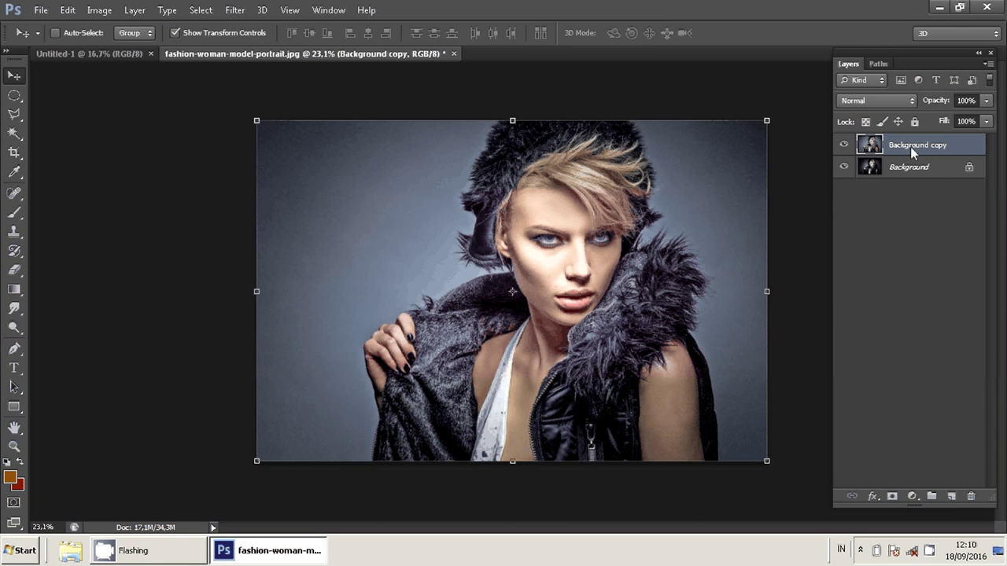
Duplicate Background copy to create Background copy 2.
right_click(911, 149)
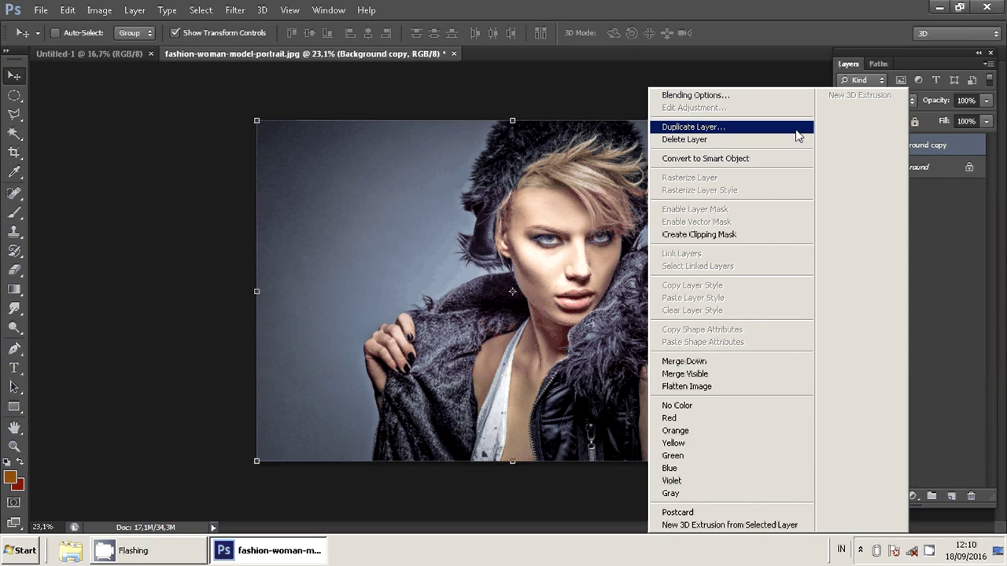
click(797, 135)
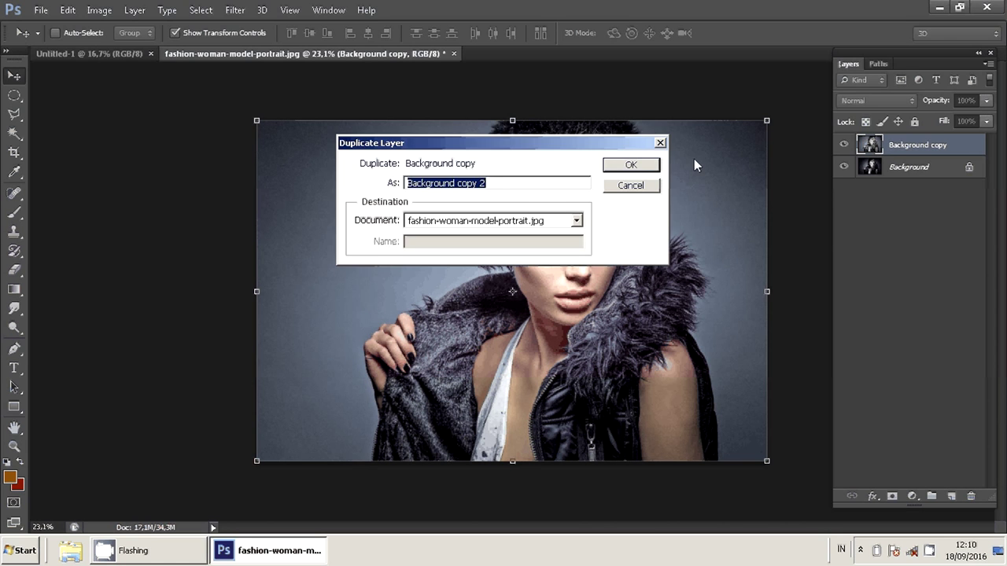
key(Return)
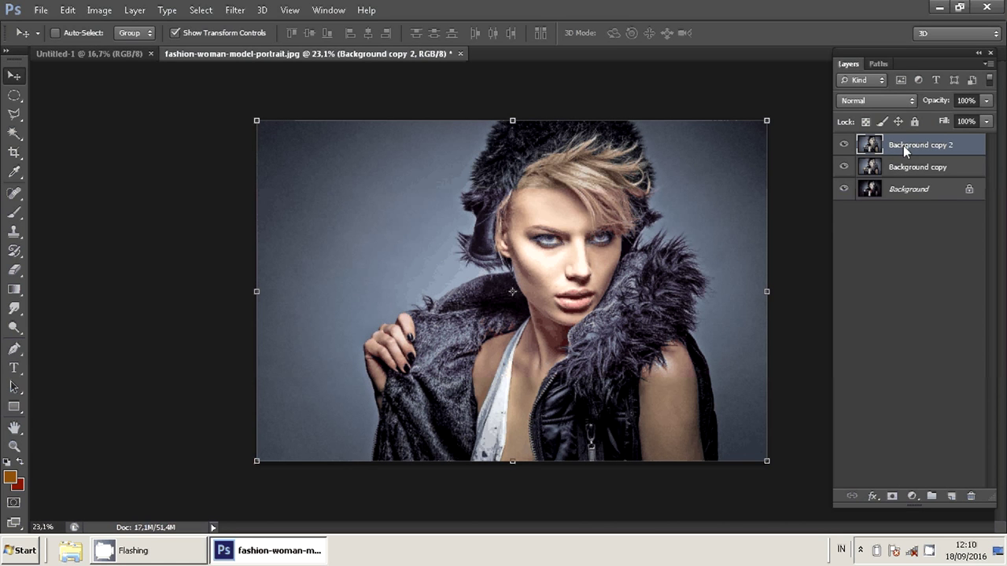
In Oil Paint, set Stylization, Cleanliness and Scale to 10 and Angular Direction to 360.
click(236, 11)
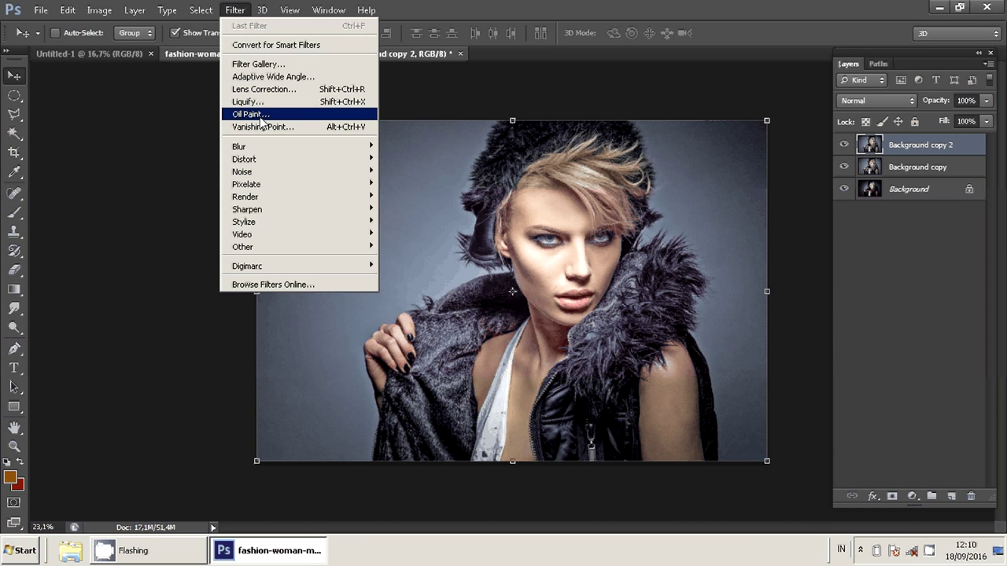
click(263, 115)
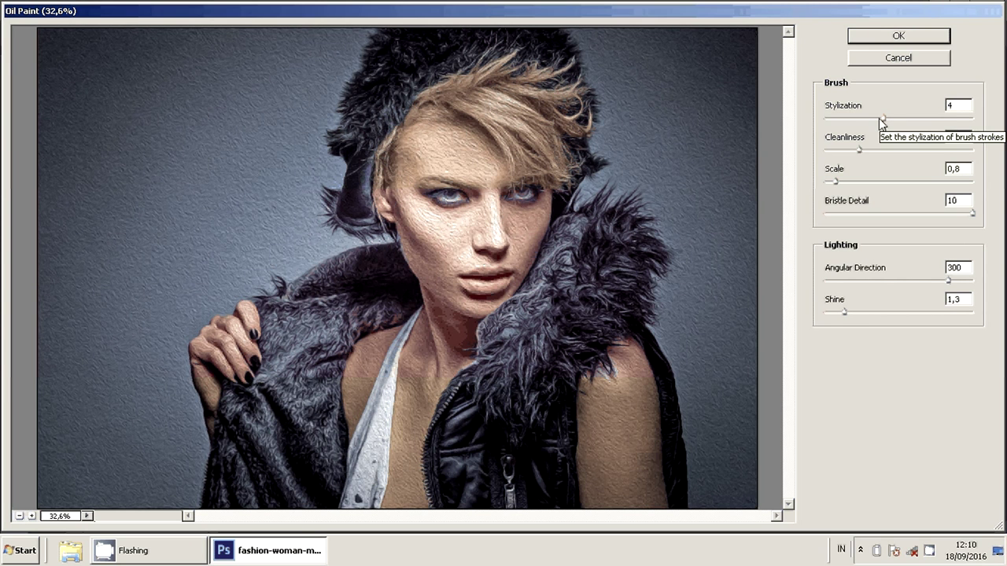
drag(879, 118, 974, 118)
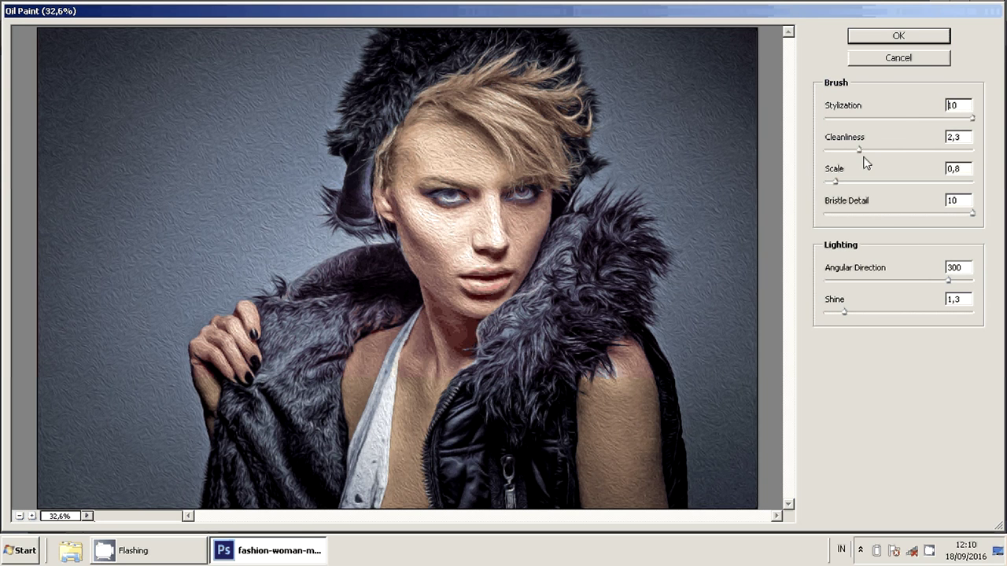
drag(860, 150, 974, 149)
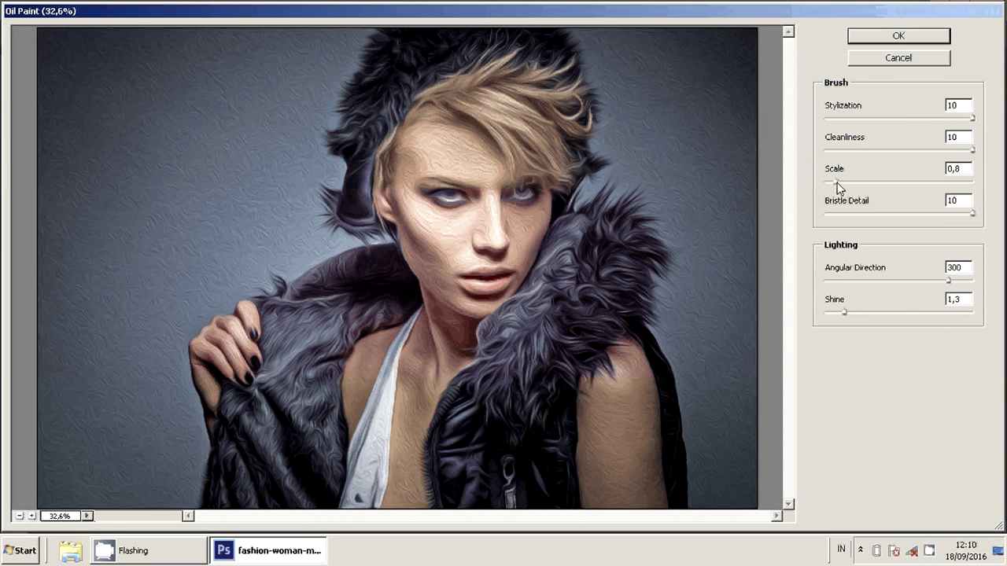
drag(838, 182, 981, 184)
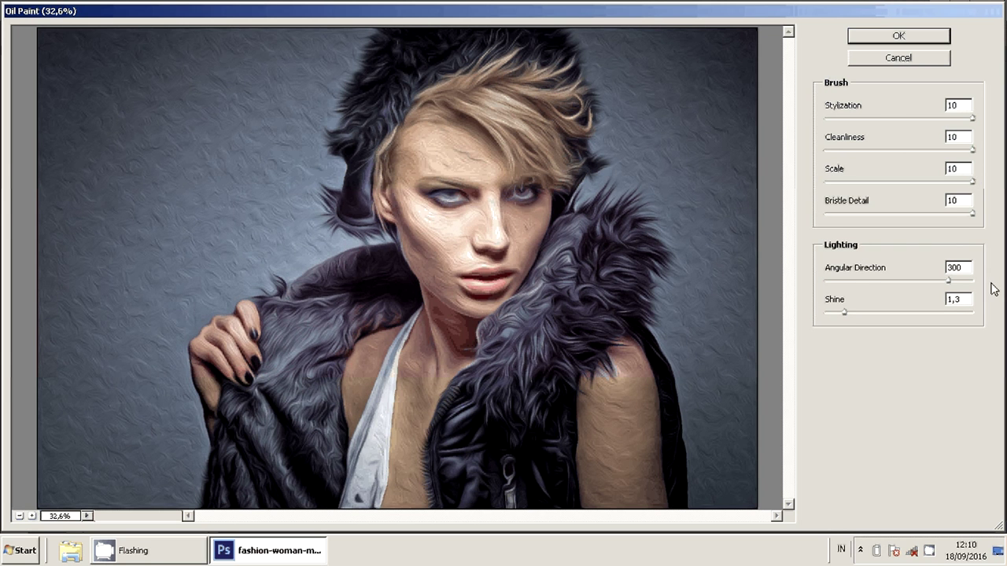
drag(949, 280, 975, 280)
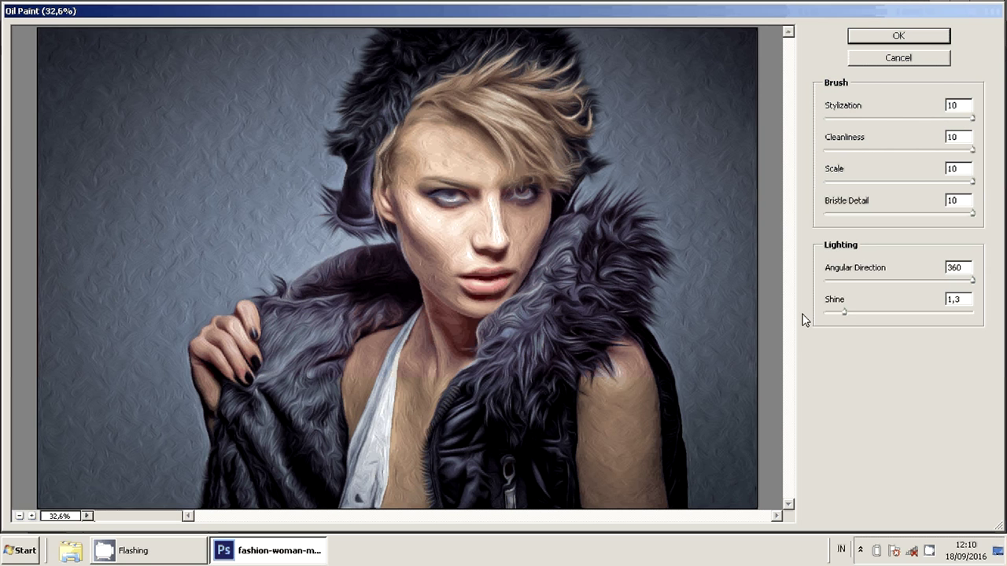
Set the Oil Paint Shine to 0.4, check the preview at 100%, and apply the filter.
drag(844, 313, 841, 318)
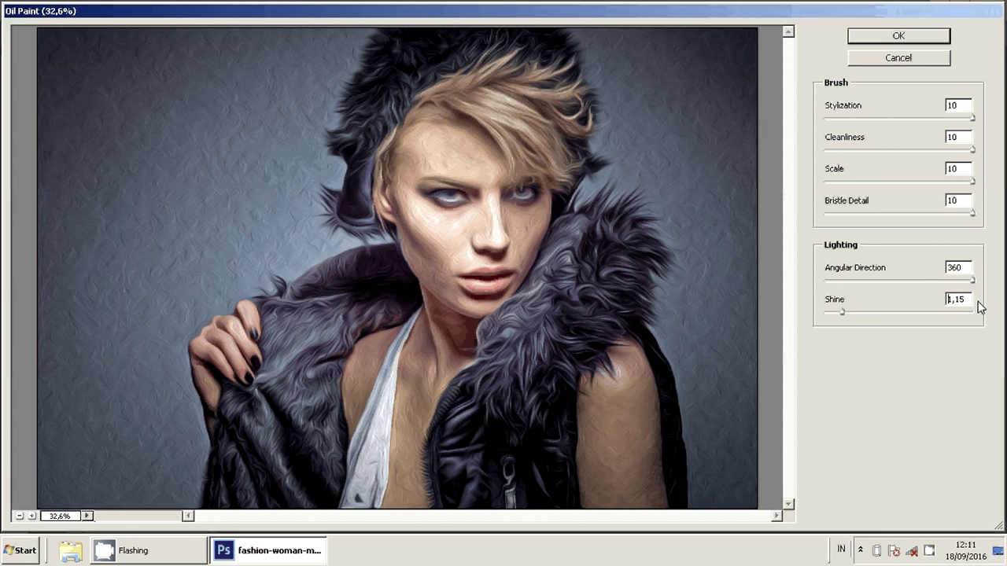
double_click(955, 299)
text(0.4)
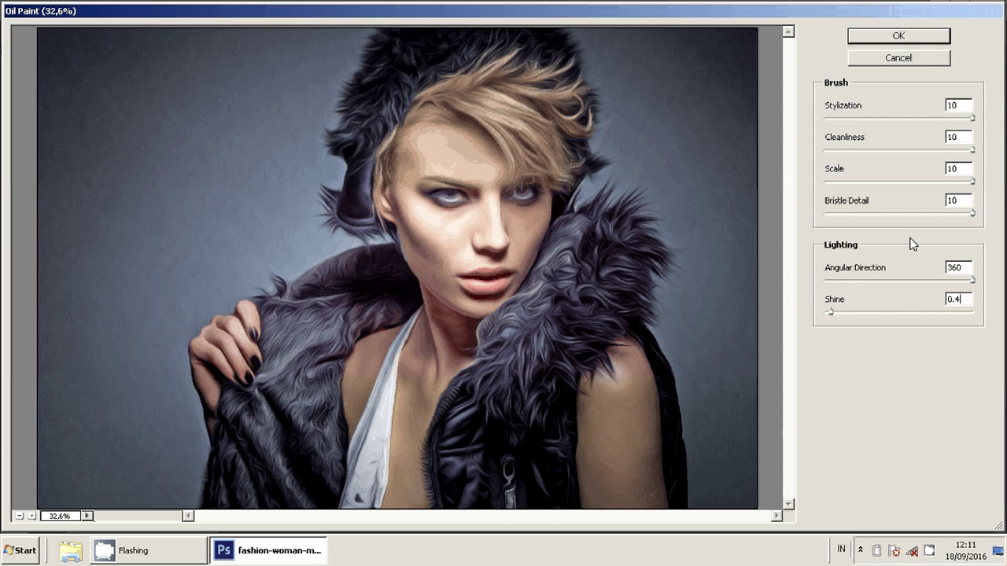
click(31, 516)
click(31, 516)
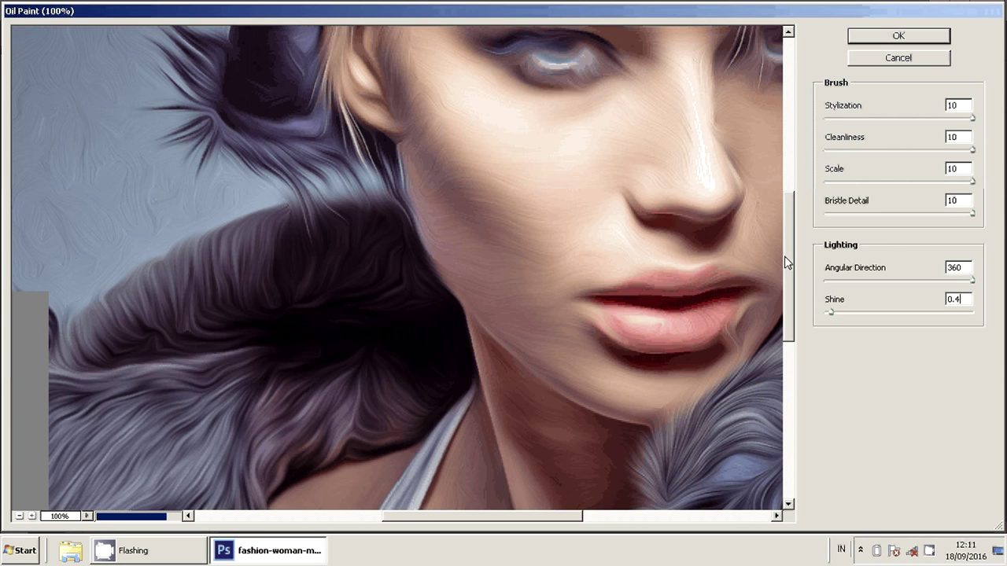
scroll(786, 263, up, 3)
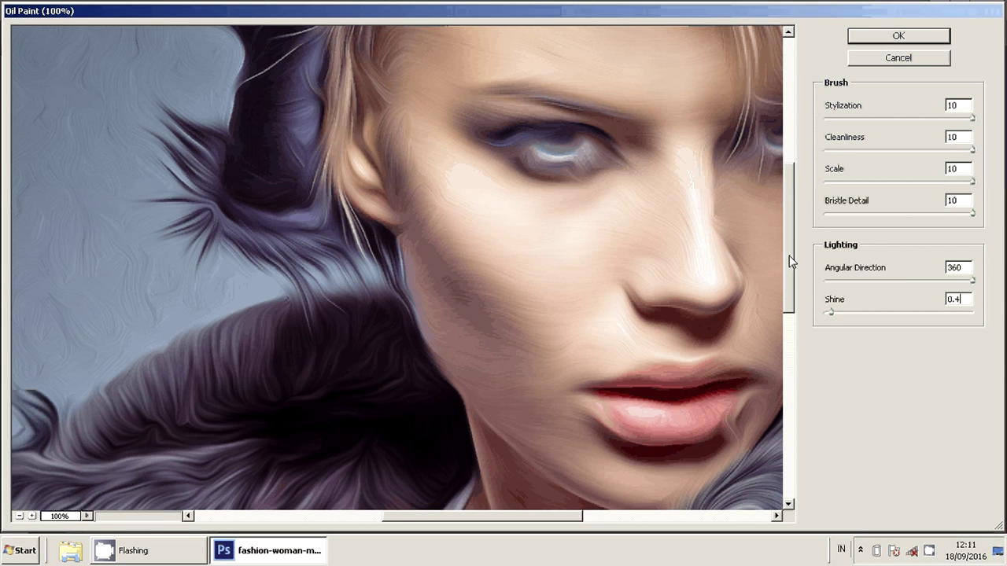
scroll(791, 262, up, 4)
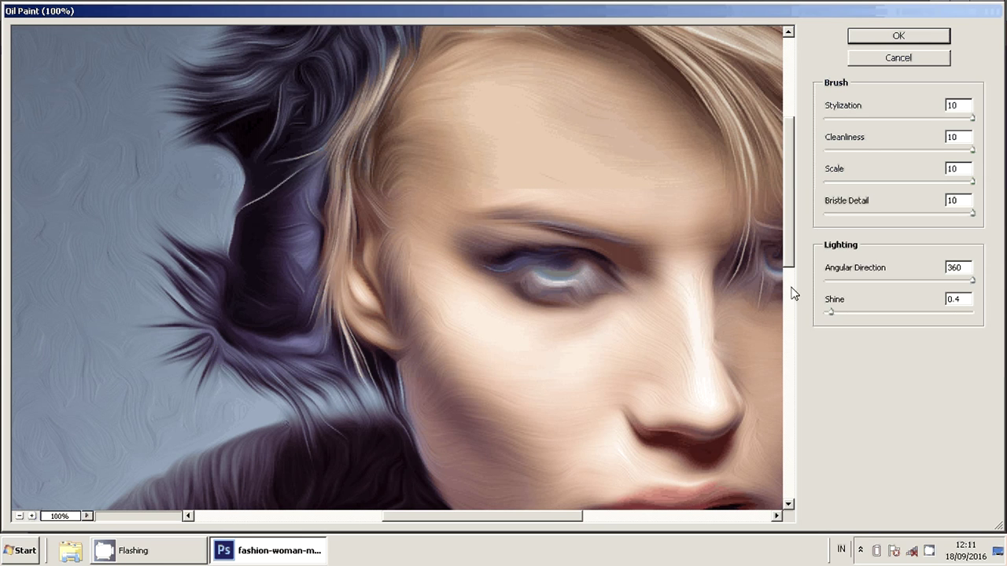
scroll(793, 293, down, 7)
click(885, 36)
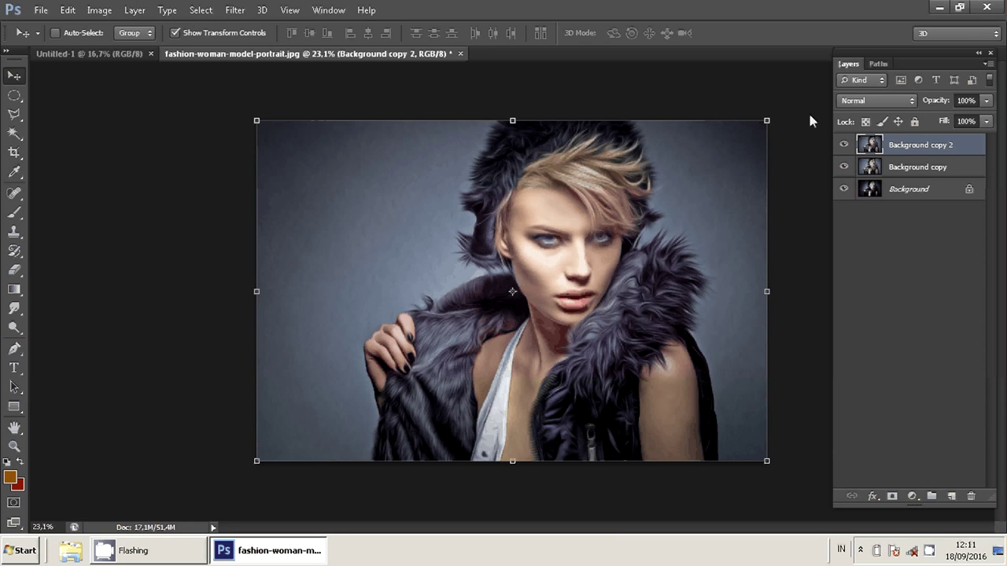
Reapply the last Oil Paint filter to Background copy 2 and zoom in on the canvas.
click(235, 10)
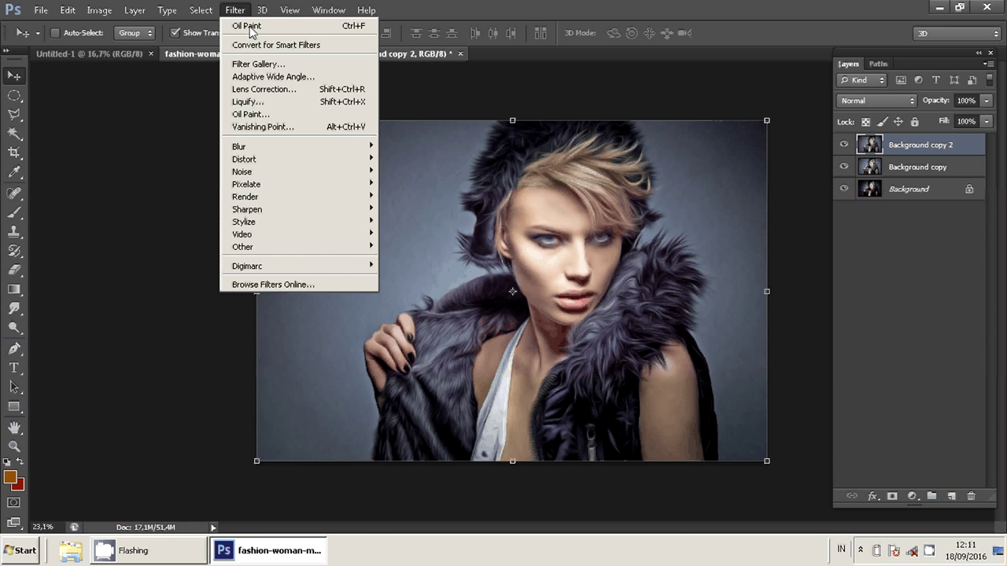
click(491, 171)
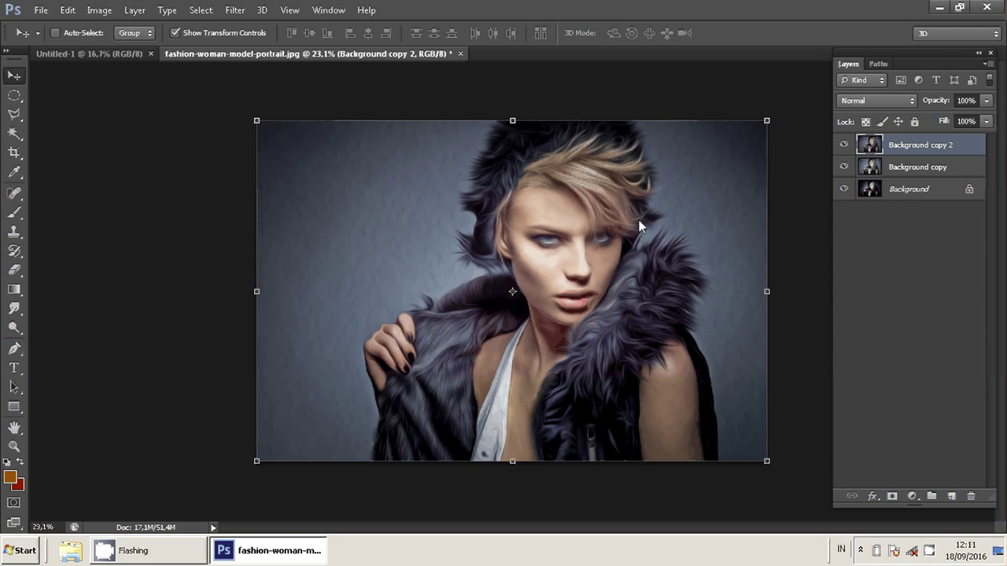
scroll(639, 228, up, 1)
scroll(804, 193, up, 2)
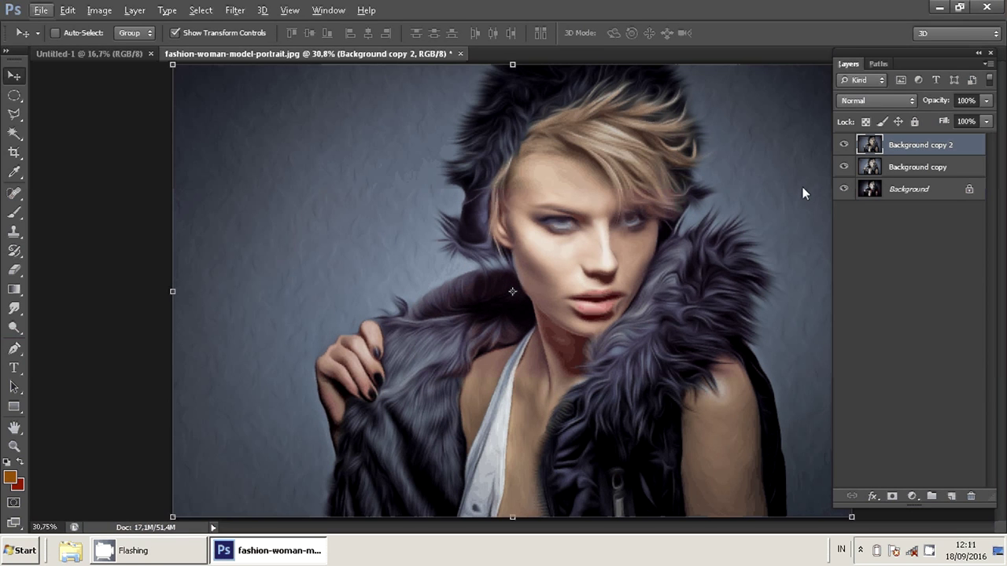
Duplicate Background copy as Background copy 3 and move it to the top of the stack.
click(910, 167)
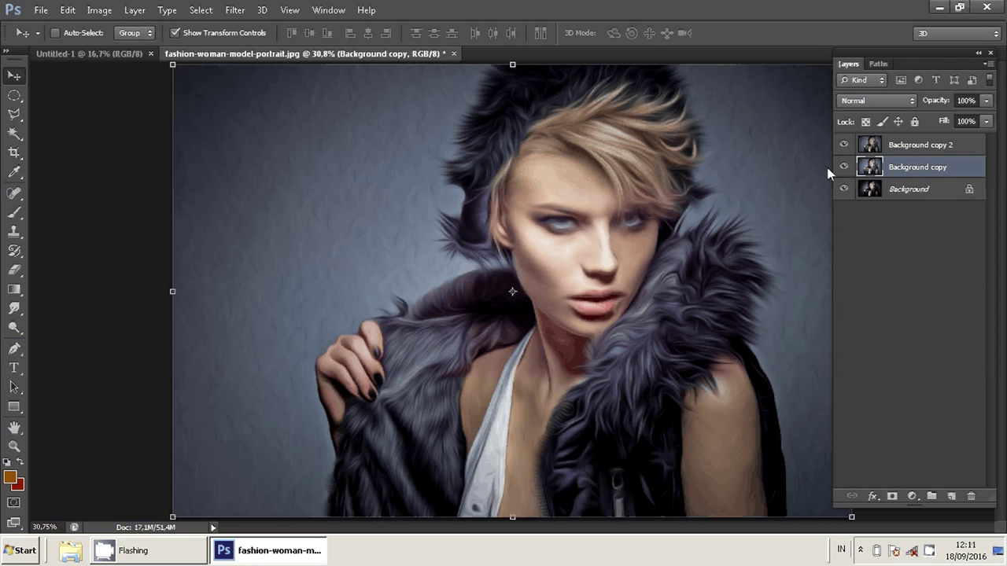
right_click(906, 168)
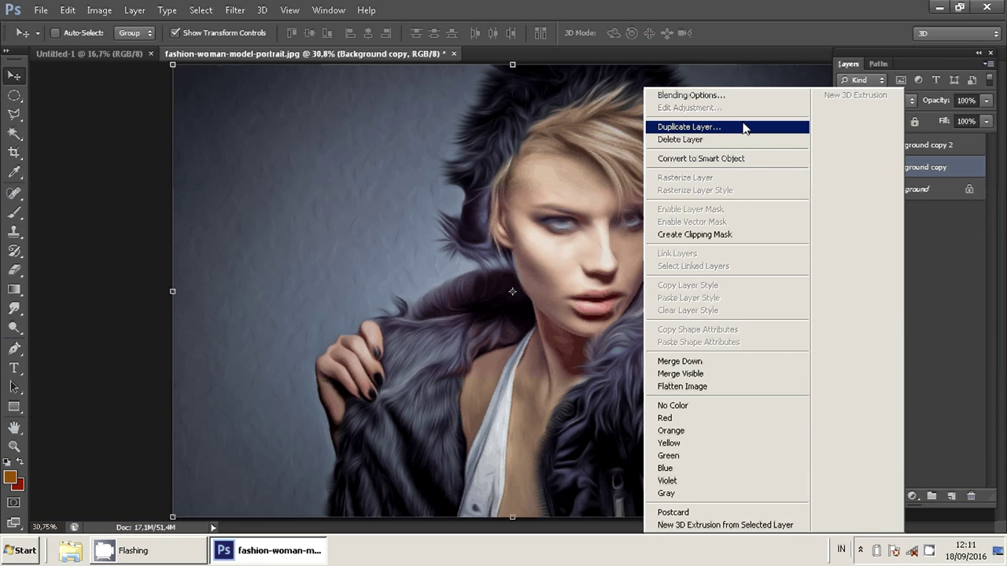
click(744, 128)
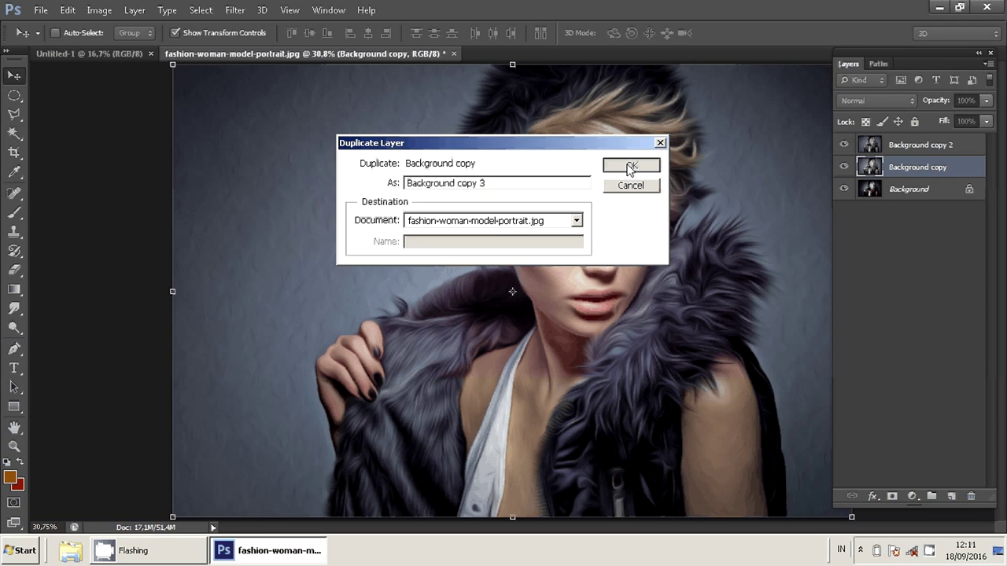
click(630, 168)
drag(929, 167, 935, 140)
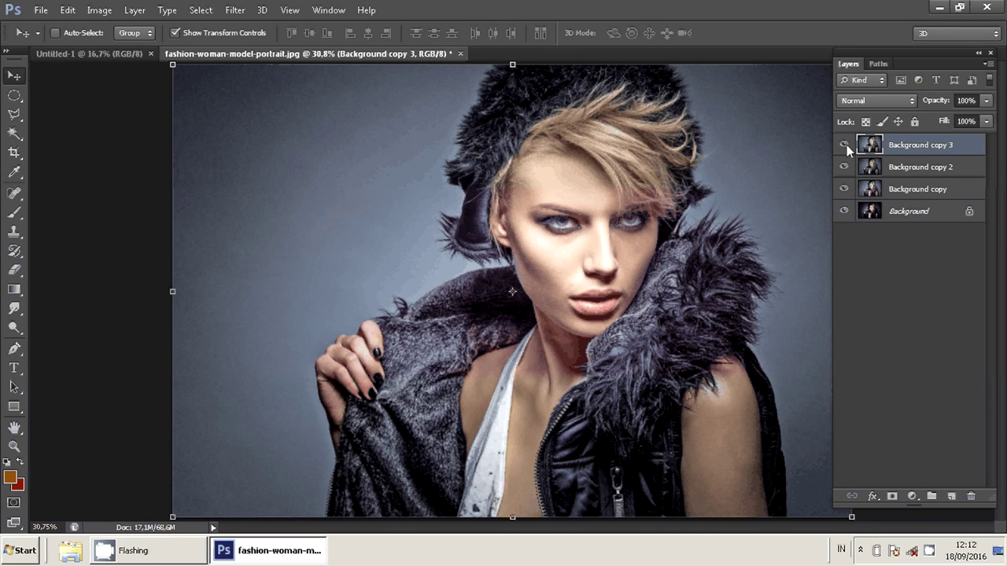
Apply a High Pass filter with a 9,6-pixel radius to Background copy 3.
click(236, 11)
mouse_move(299, 247)
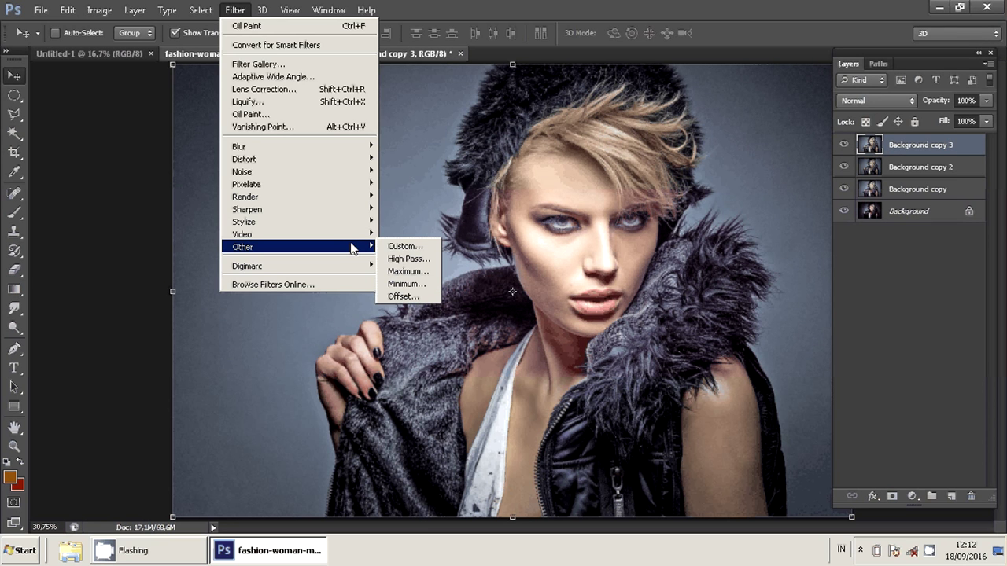
click(408, 259)
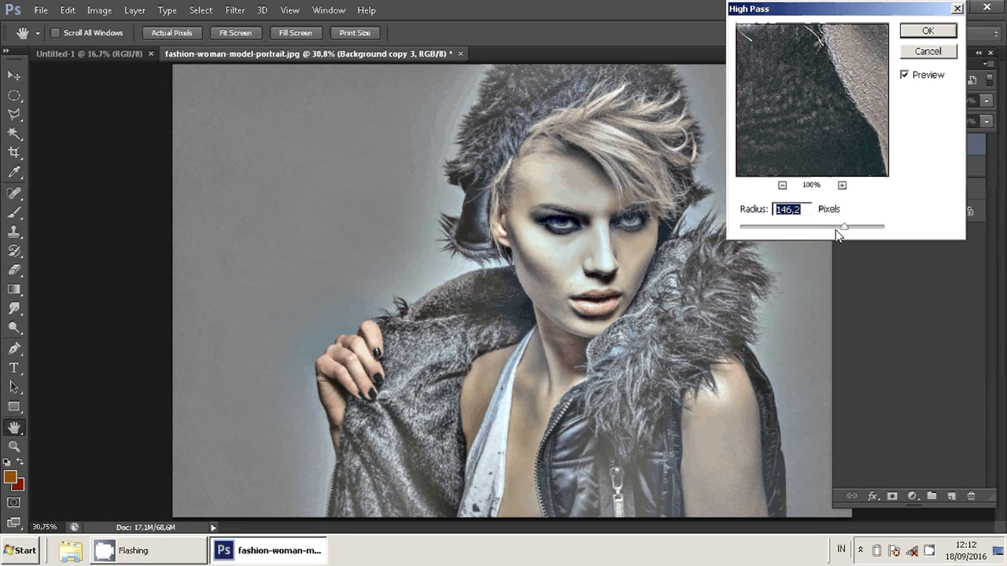
drag(836, 230, 813, 228)
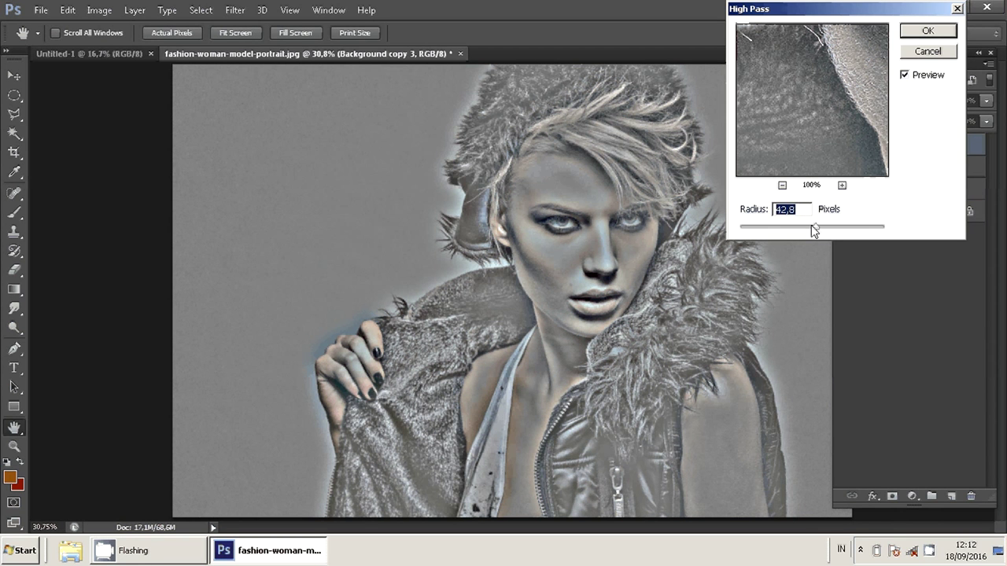
drag(812, 226, 811, 227)
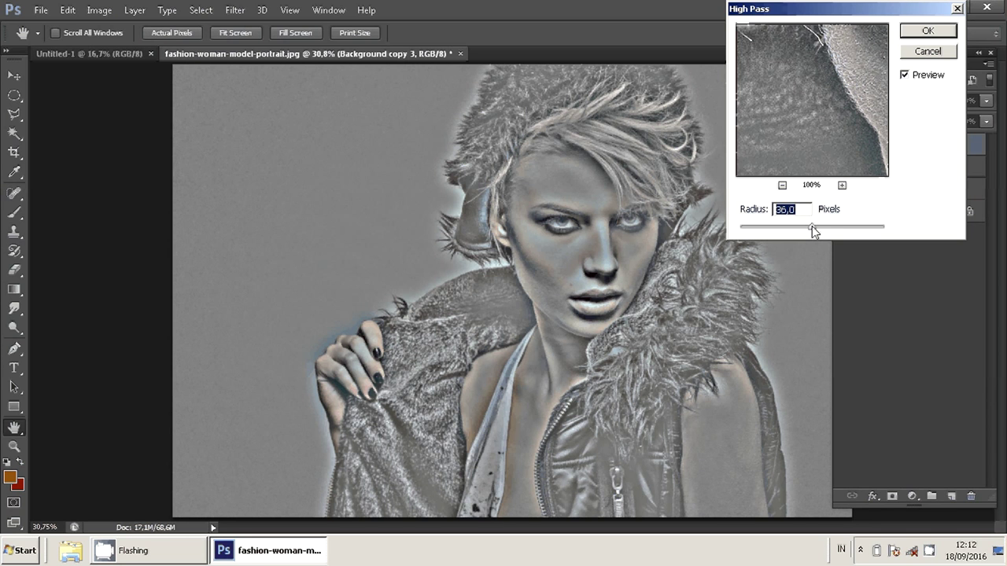
drag(812, 225, 802, 230)
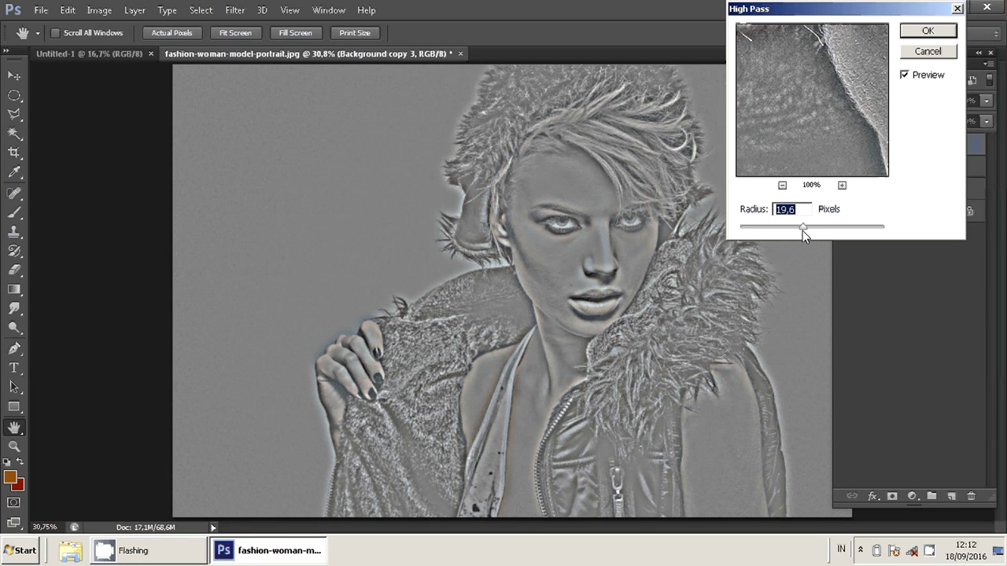
key(shift+Down)
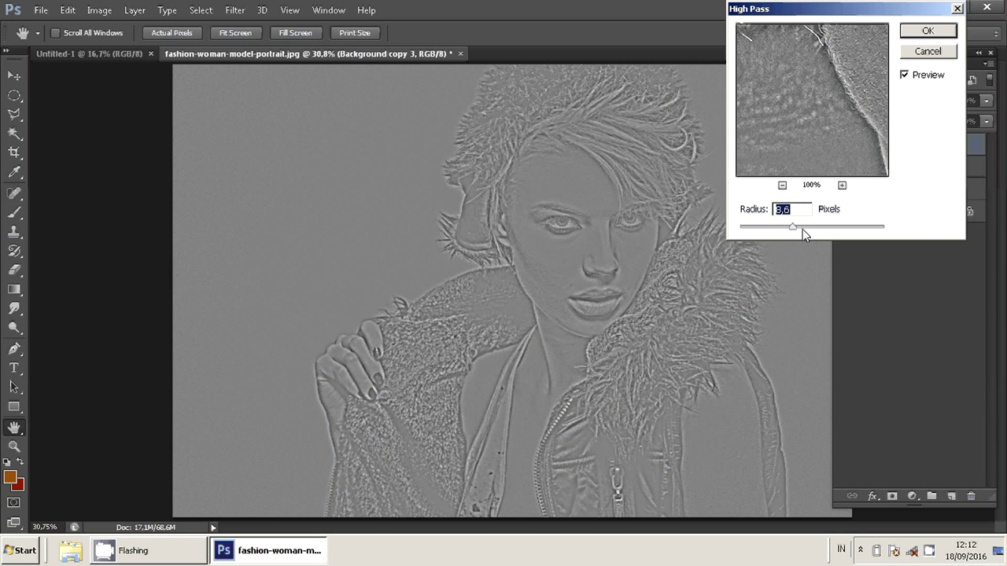
key(Return)
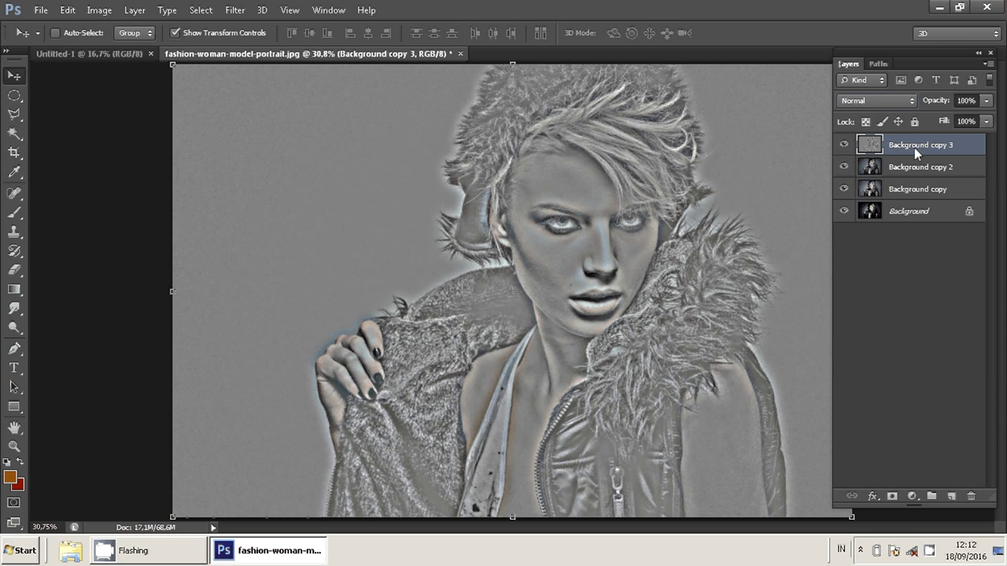
Set Background copy 3 to the Multiply blend mode at 56% opacity.
key(shift+alt+o)
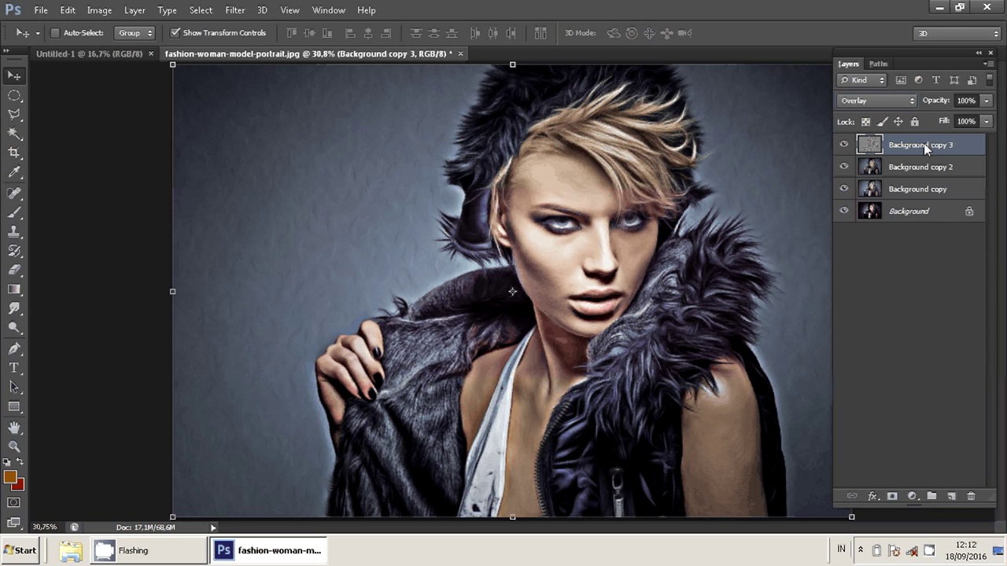
click(902, 100)
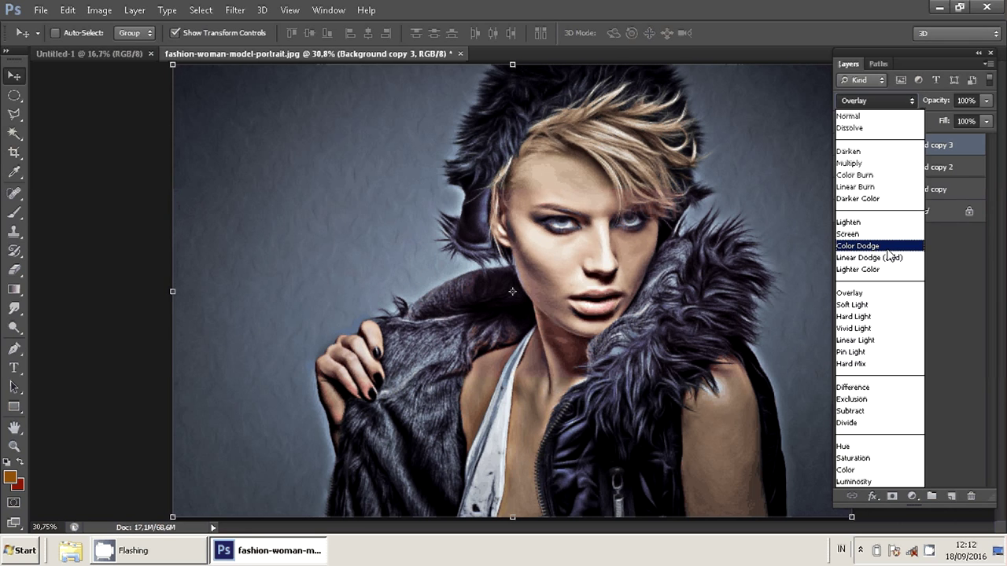
click(858, 163)
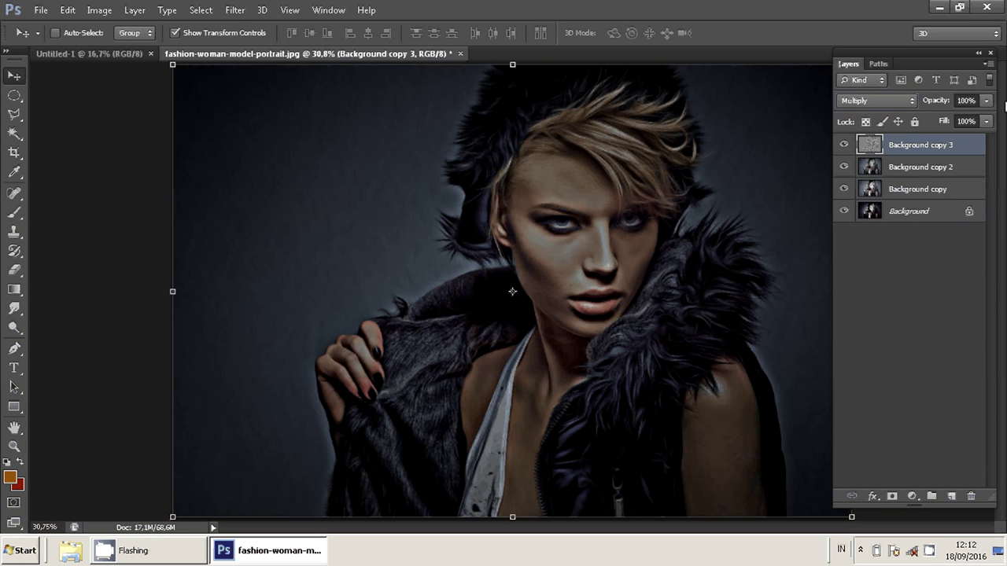
mouse_move(986, 100)
mouse_down()
mouse_move(927, 123)
mouse_move(952, 119)
mouse_up()
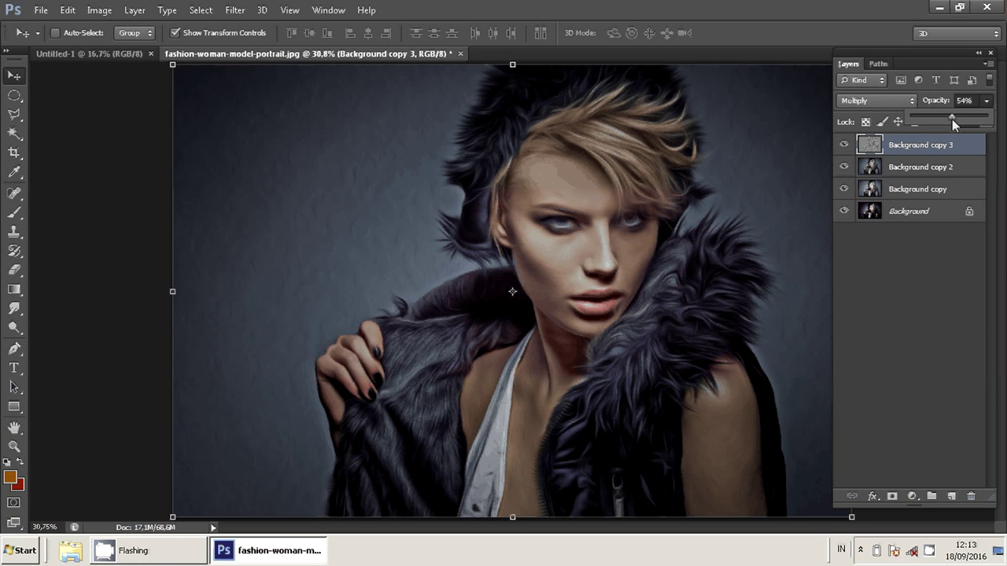
drag(952, 118, 956, 124)
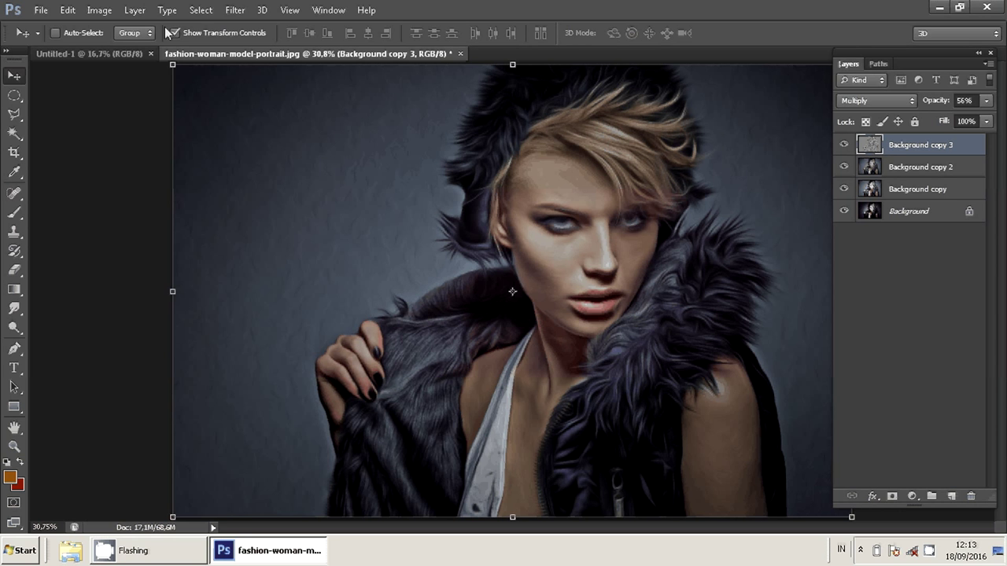
Apply Brightness/Contrast to Background copy 3 with brightness 54 and contrast 84.
click(99, 10)
mouse_move(116, 44)
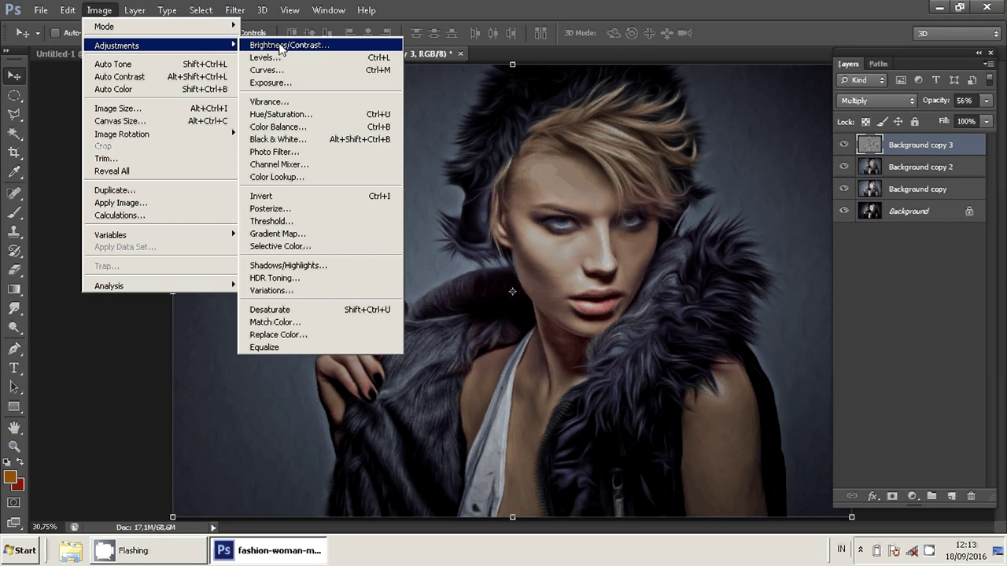
click(282, 46)
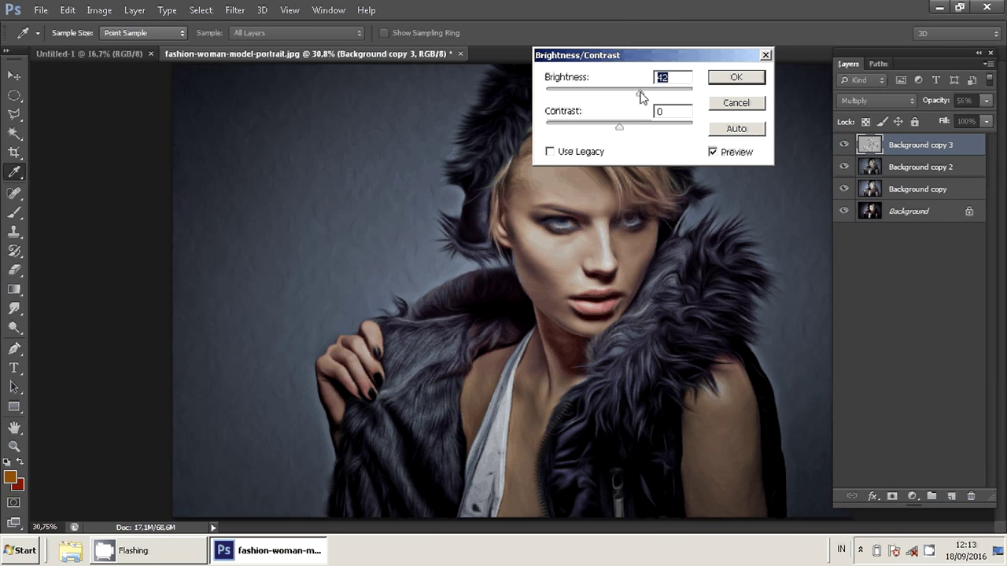
drag(641, 95, 654, 98)
drag(619, 127, 683, 130)
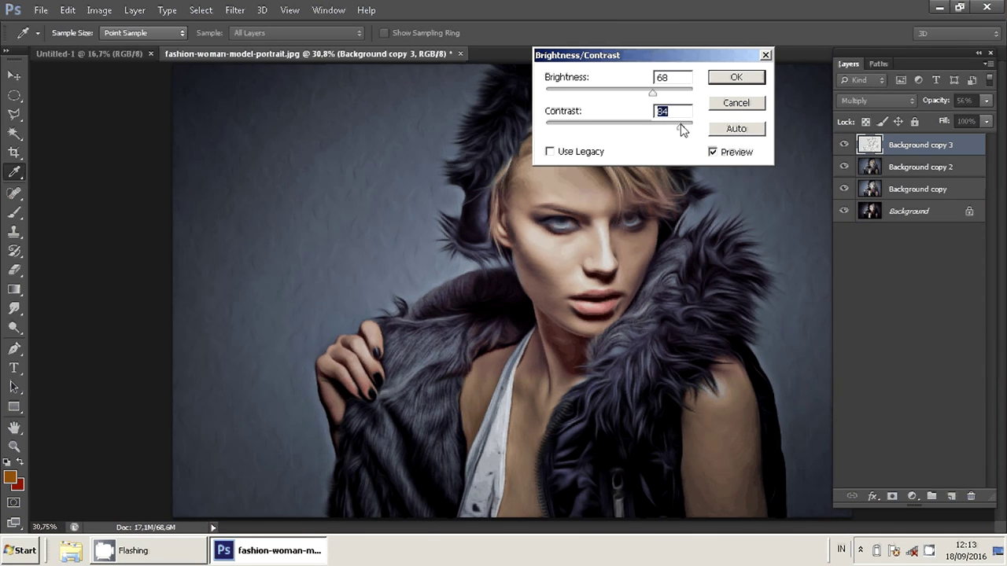
drag(652, 92, 646, 95)
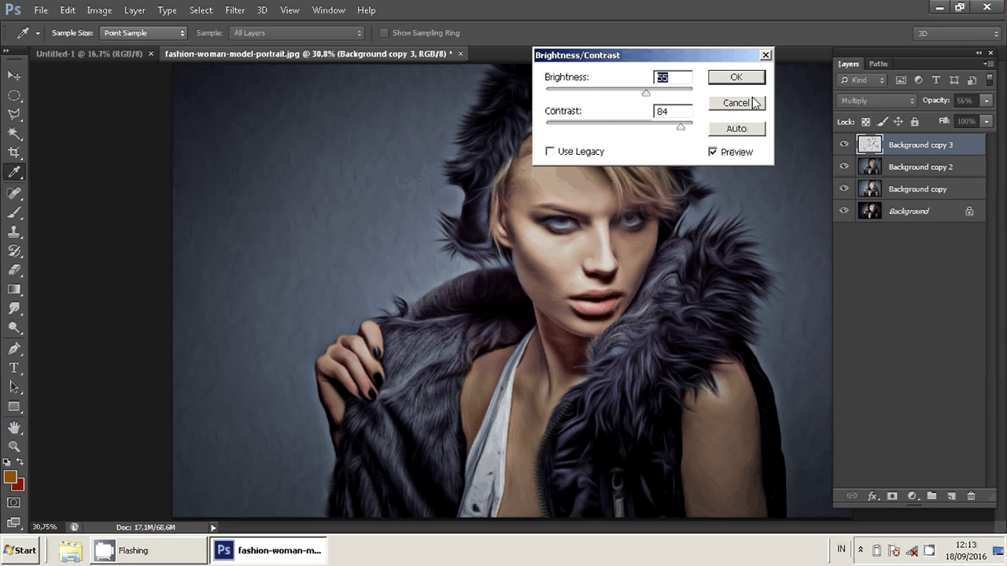
key(Return)
key(v)
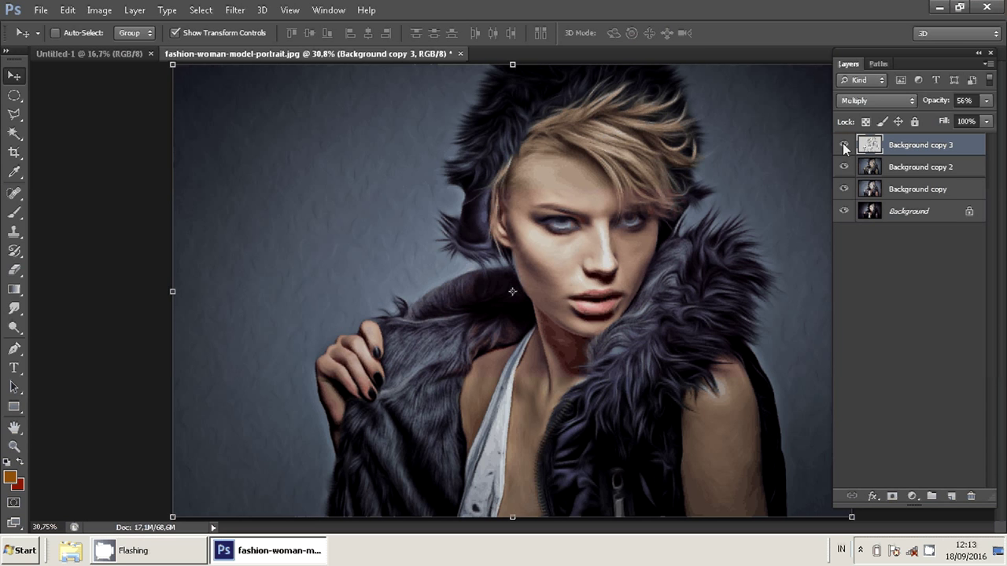
Check Background copy 3's visibility, then merge it with Background copy 2 into one layer.
click(844, 145)
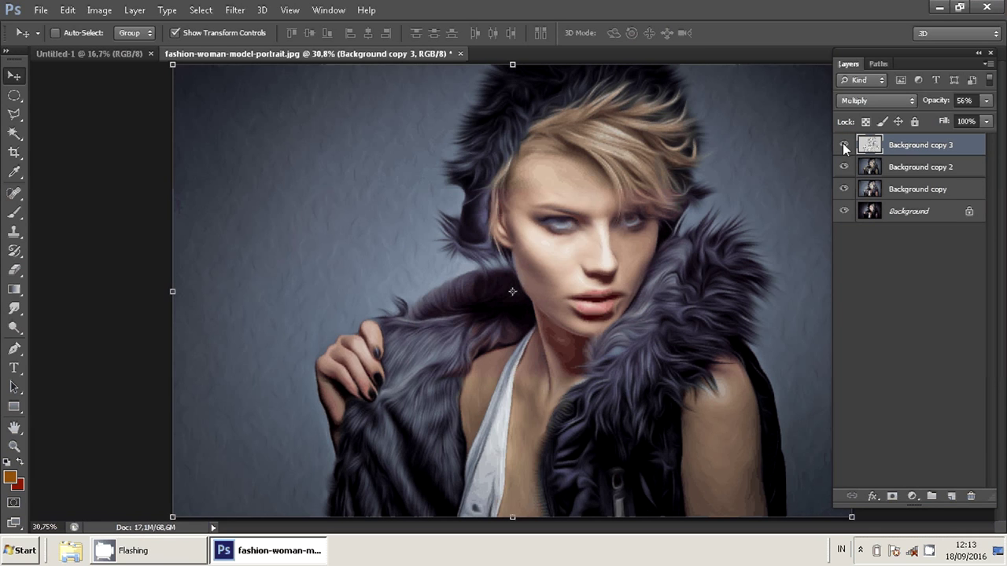
click(843, 145)
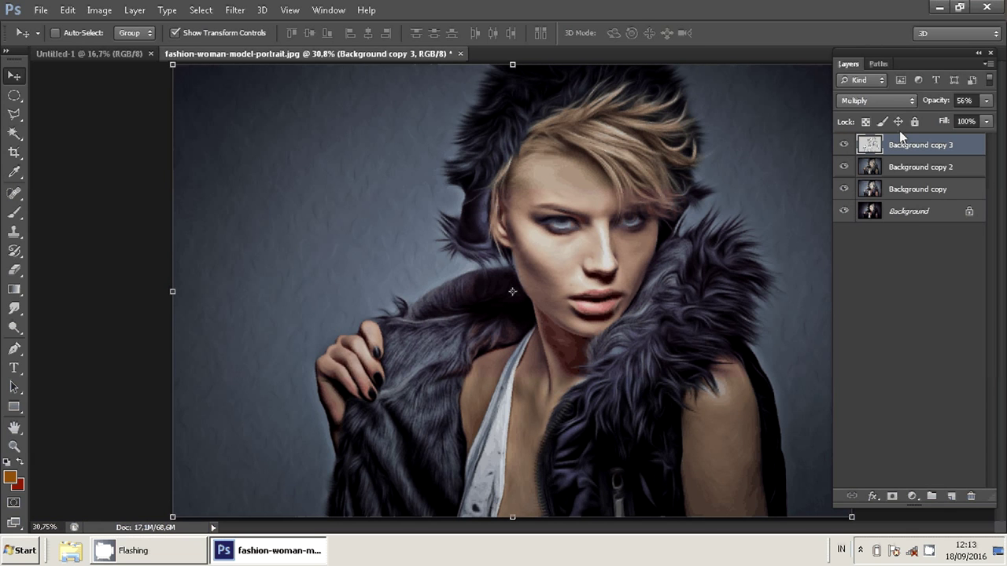
shift+click(922, 163)
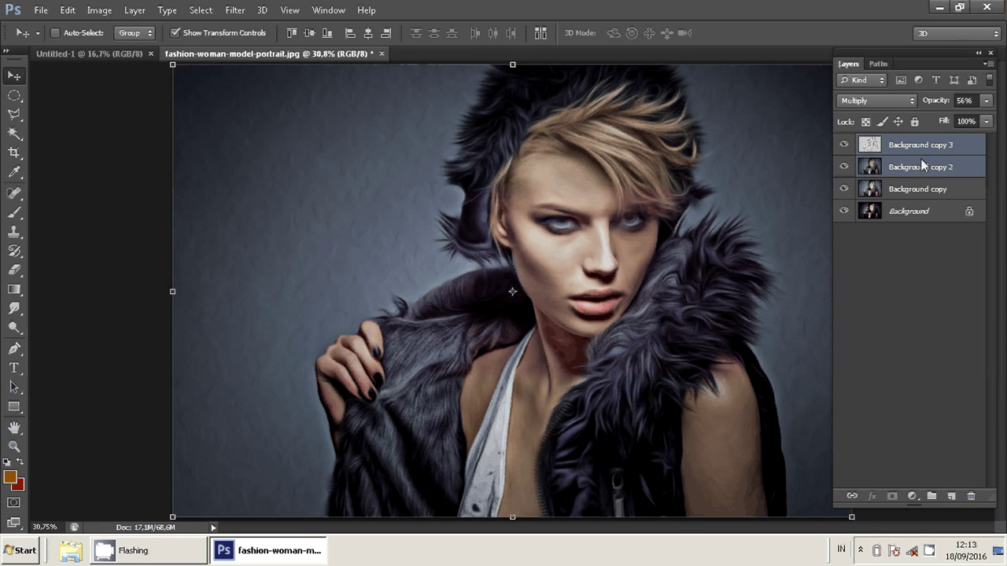
right_click(922, 161)
click(737, 362)
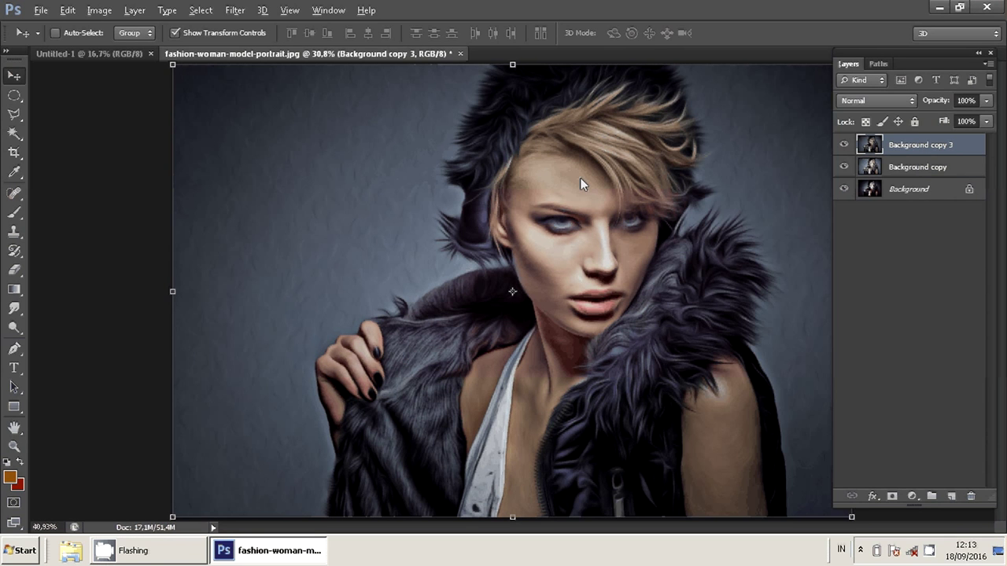
scroll(581, 178, up, 3)
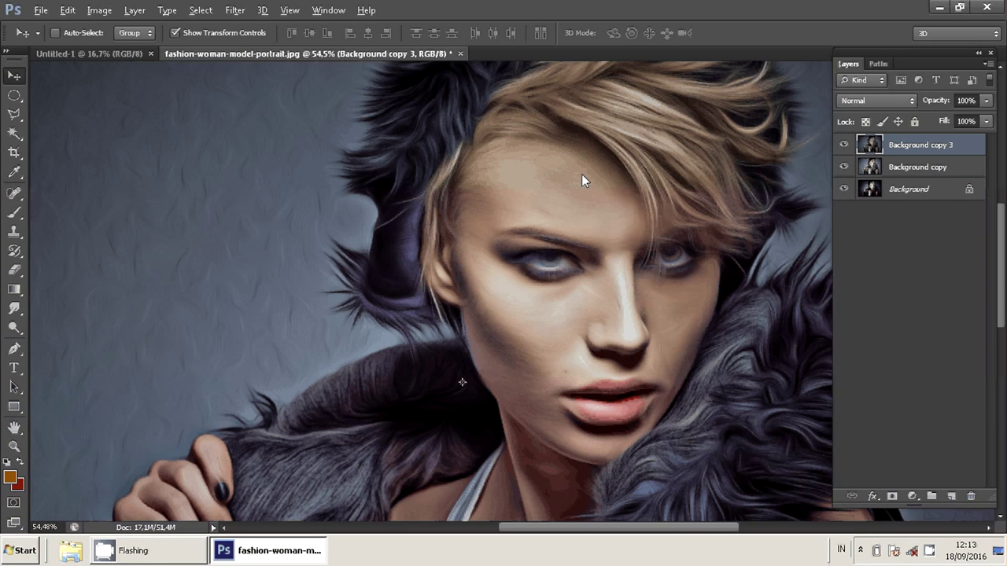
scroll(581, 175, down, 3)
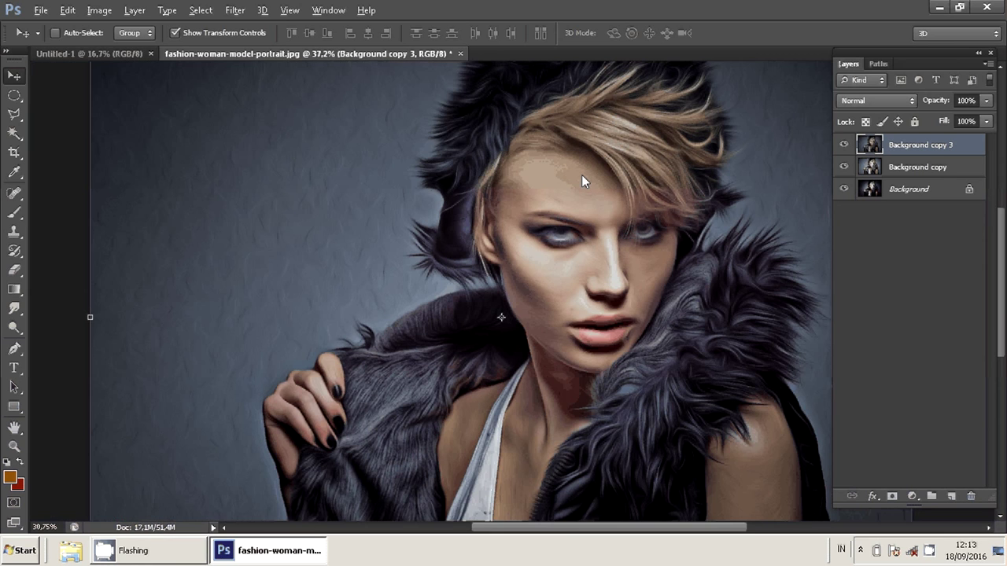
click(234, 10)
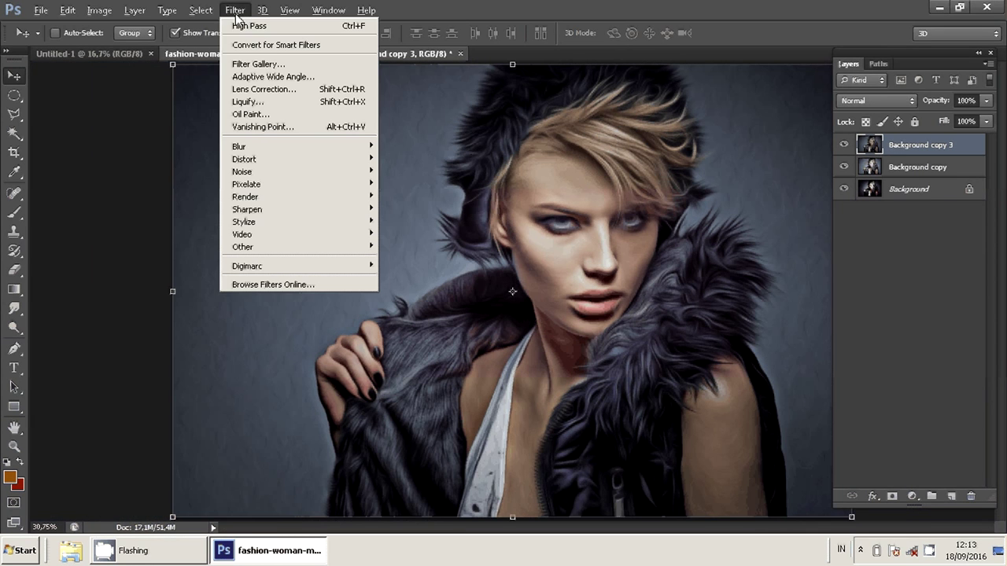
Apply Oil Paint to the merged layer with brush values 10, lighting 360 and Shine 0.
click(285, 117)
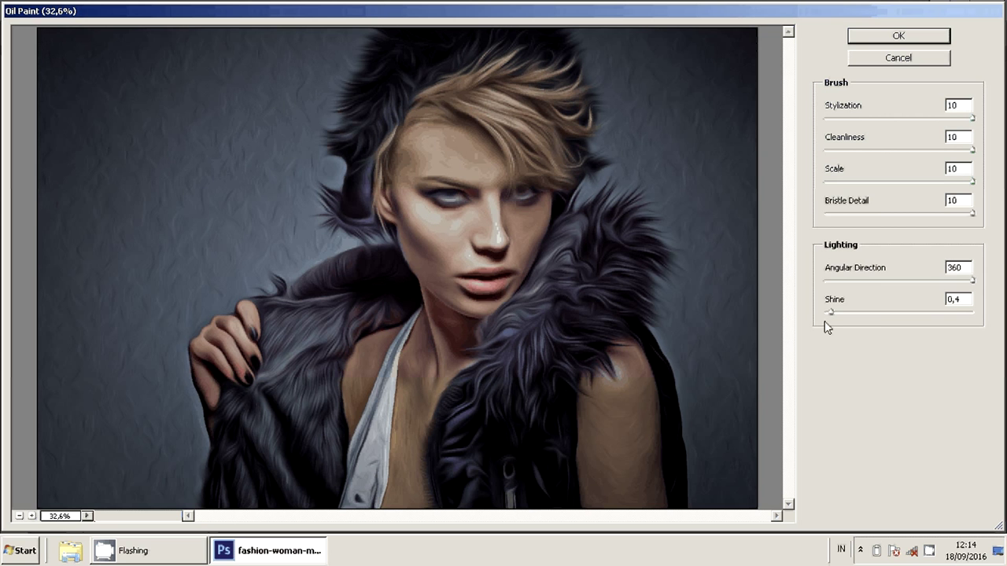
drag(830, 313, 841, 316)
click(835, 317)
drag(835, 317, 804, 325)
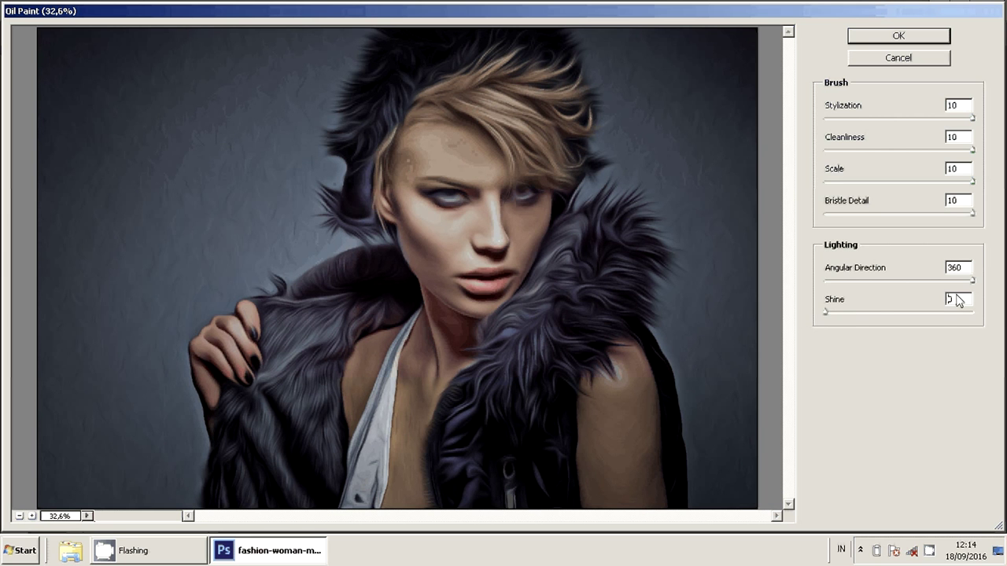
click(883, 38)
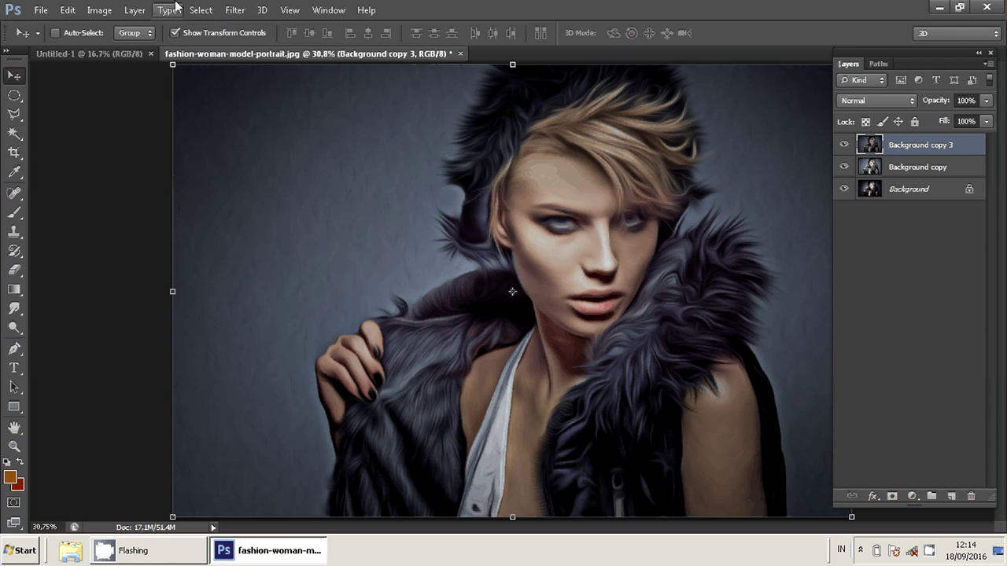
Apply Hue/Saturation to Background copy 3 with Hue +7 and Saturation -15.
click(99, 9)
mouse_move(116, 45)
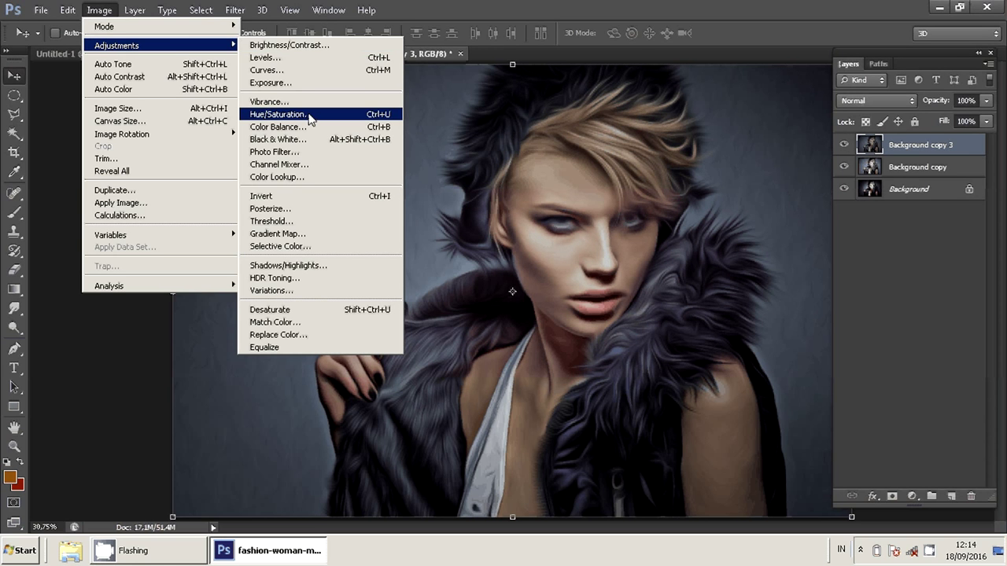
click(277, 114)
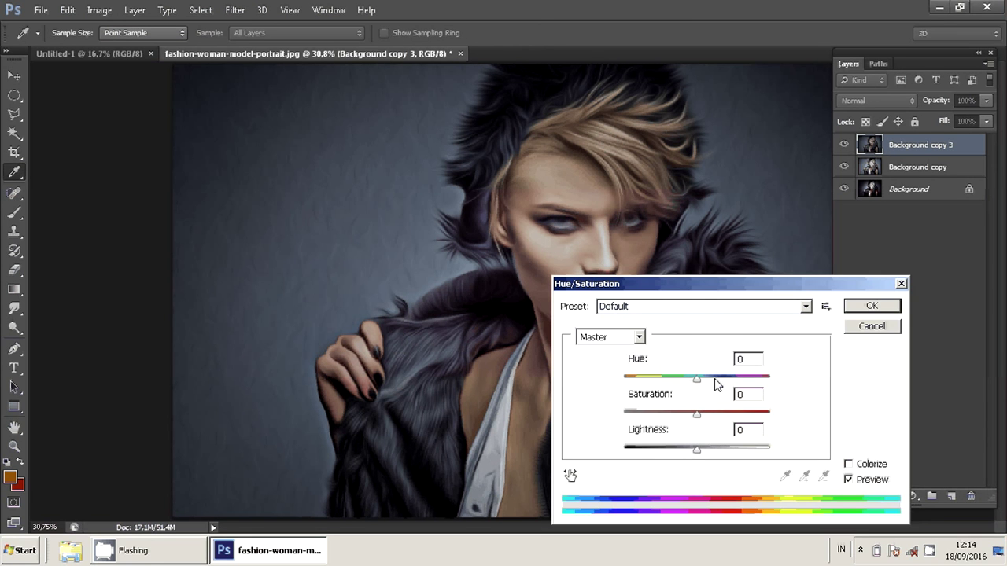
drag(708, 284, 874, 195)
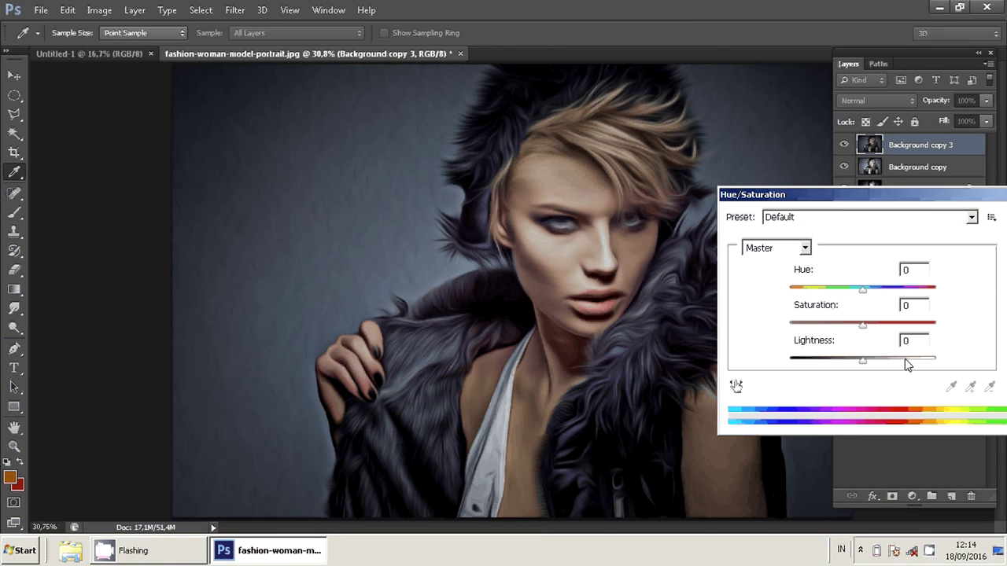
mouse_move(862, 290)
mouse_down()
mouse_move(879, 289)
mouse_move(852, 301)
mouse_move(871, 302)
mouse_move(835, 334)
mouse_move(854, 333)
mouse_up()
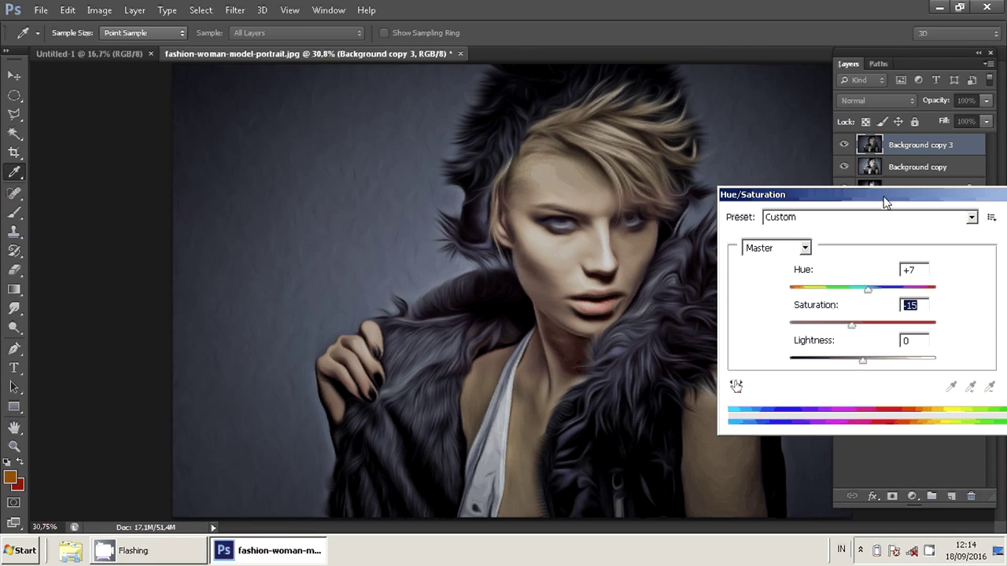
key(Return)
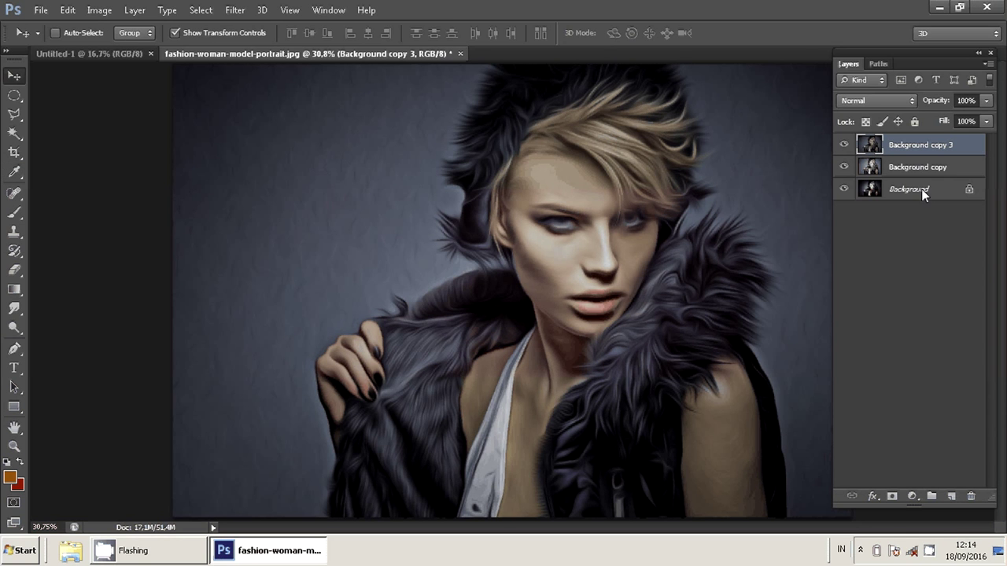
Set Background copy 3's midtone Color Balance to about +30, +9, -1.
click(99, 10)
mouse_move(116, 45)
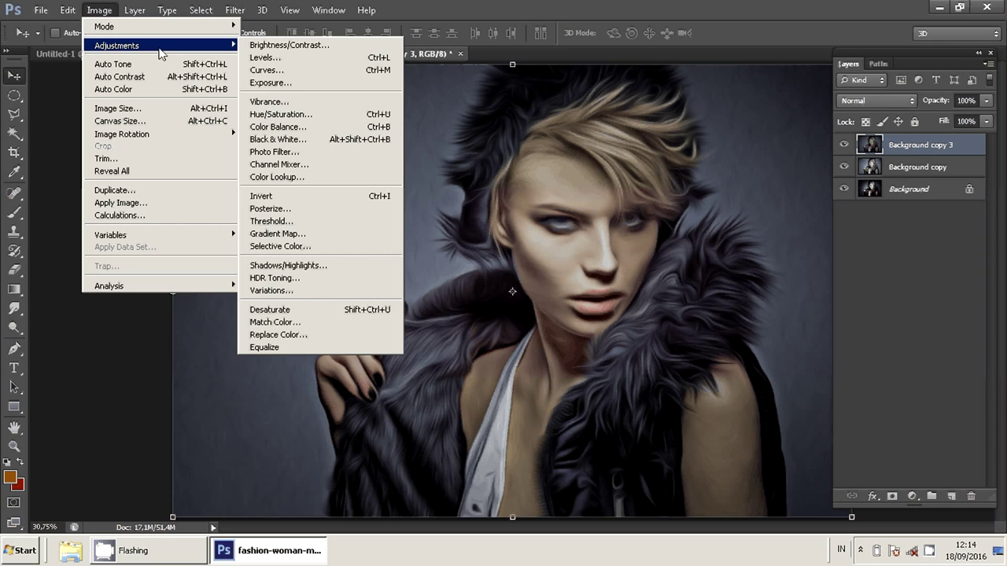
click(277, 127)
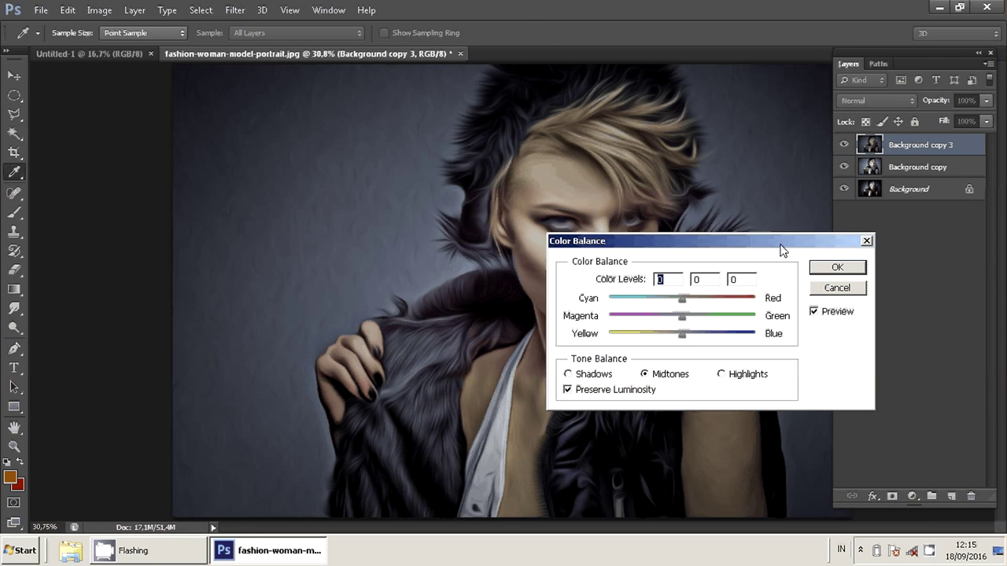
drag(782, 250, 911, 220)
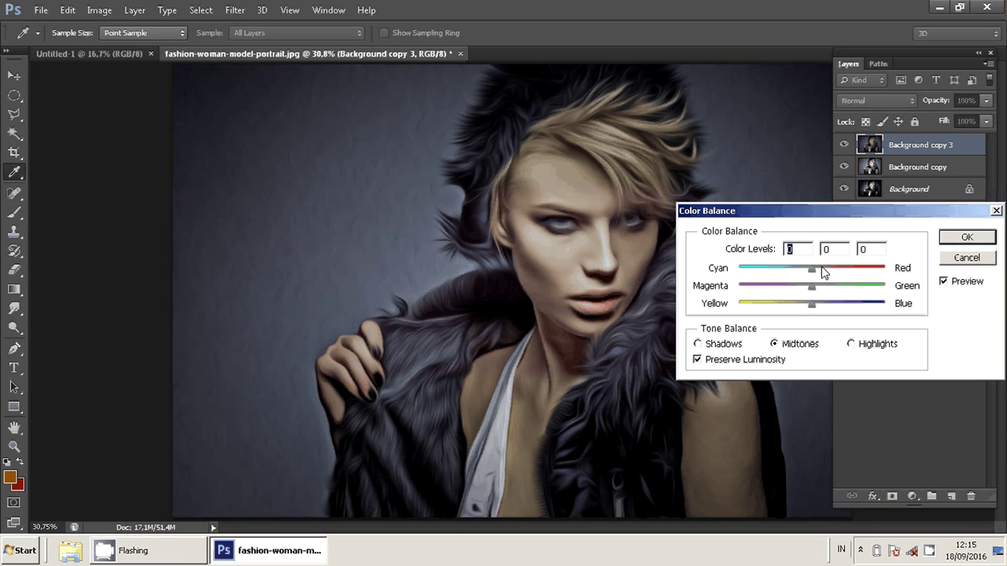
mouse_move(821, 268)
mouse_down()
mouse_move(854, 268)
mouse_move(834, 270)
mouse_up()
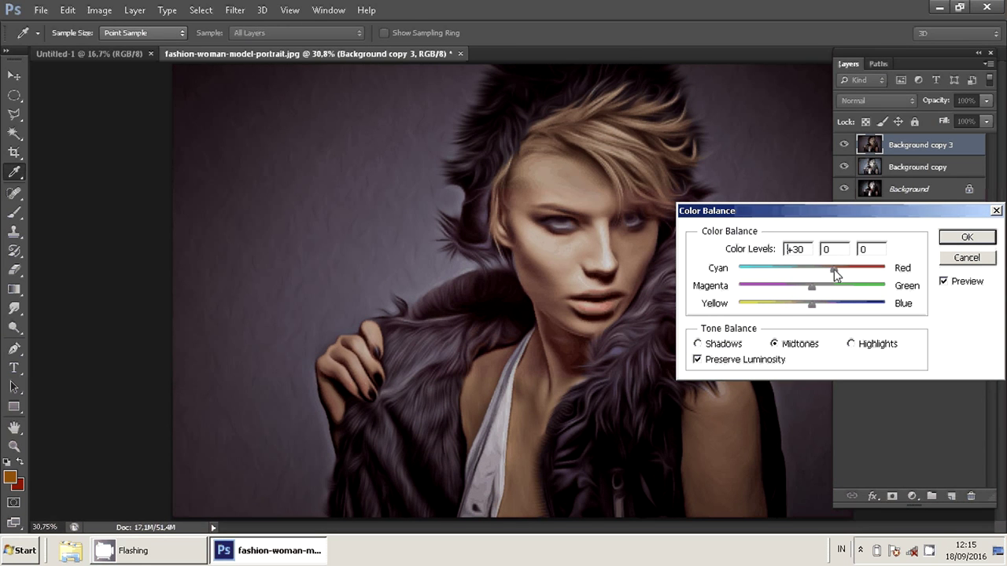
mouse_move(811, 303)
mouse_down()
mouse_move(782, 312)
mouse_move(818, 309)
mouse_move(794, 288)
mouse_move(821, 300)
mouse_up()
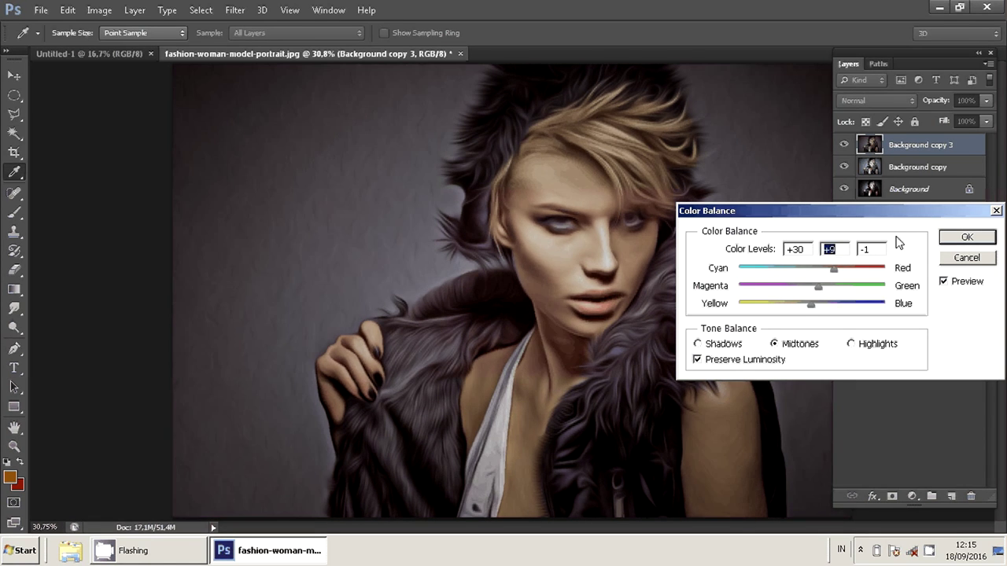
key(Return)
key(v)
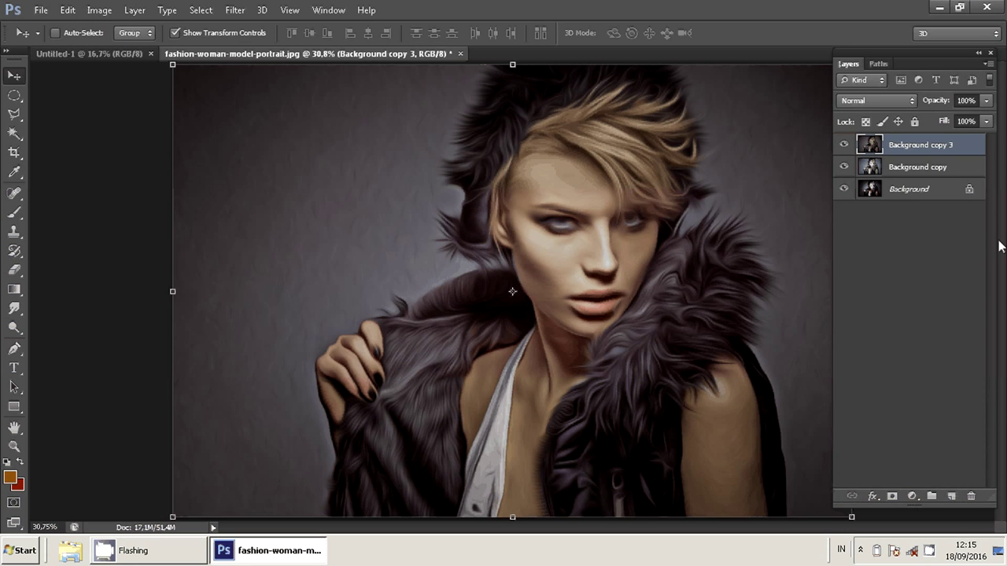
Duplicate Background copy 3 as a new Background copy 4 layer.
right_click(926, 145)
click(812, 129)
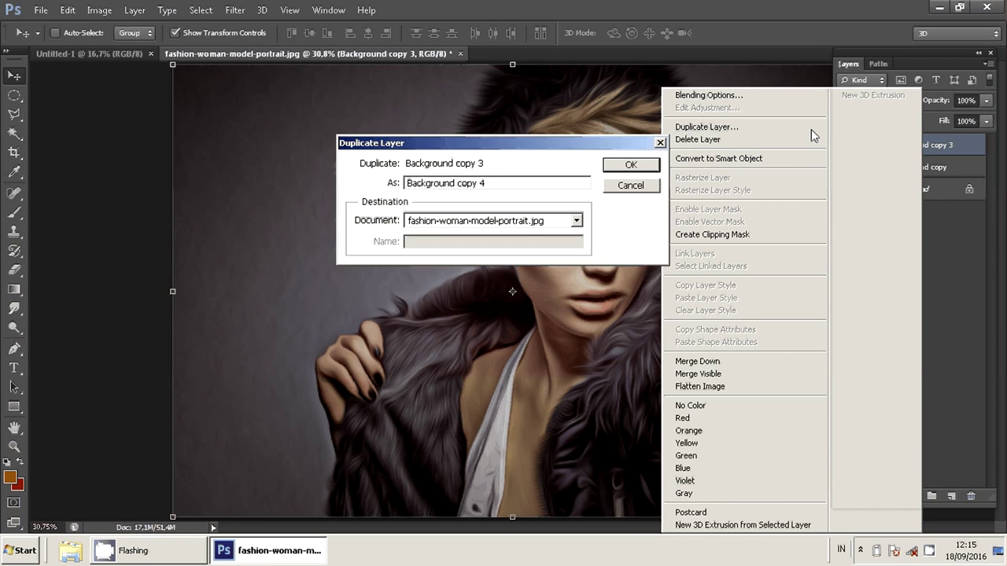
key(Return)
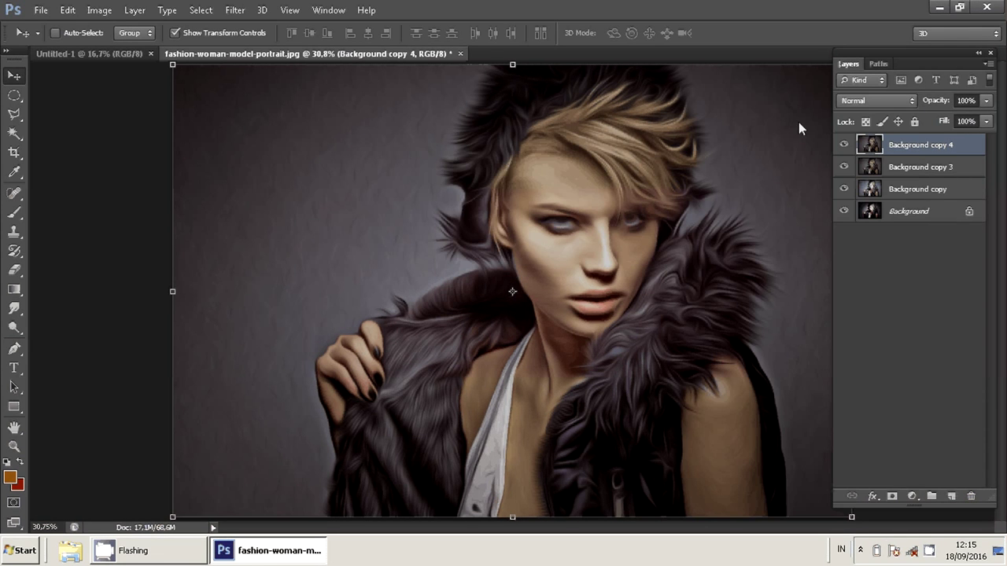
Set Background copy 4 to Soft Light blending at about 46% opacity.
click(894, 102)
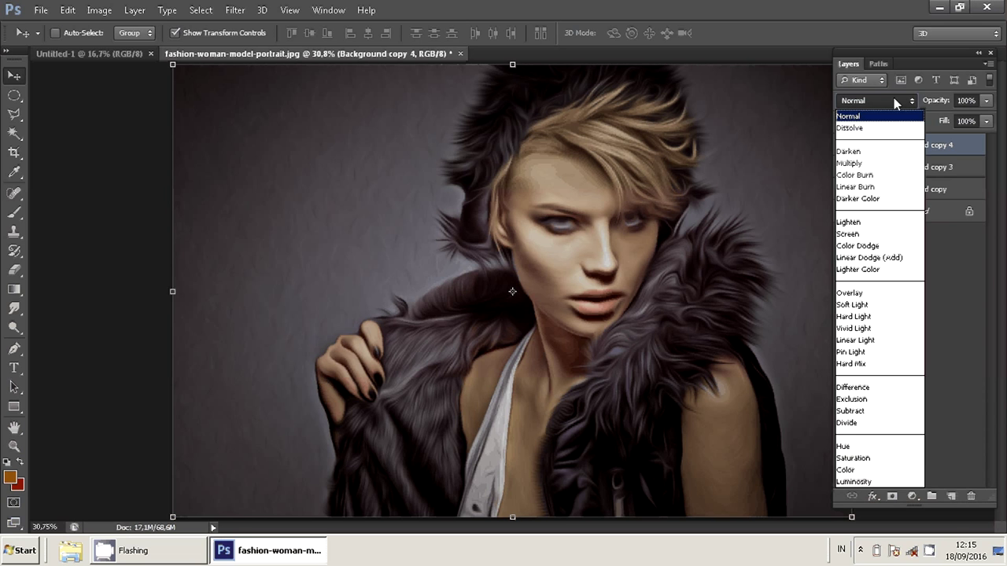
click(897, 305)
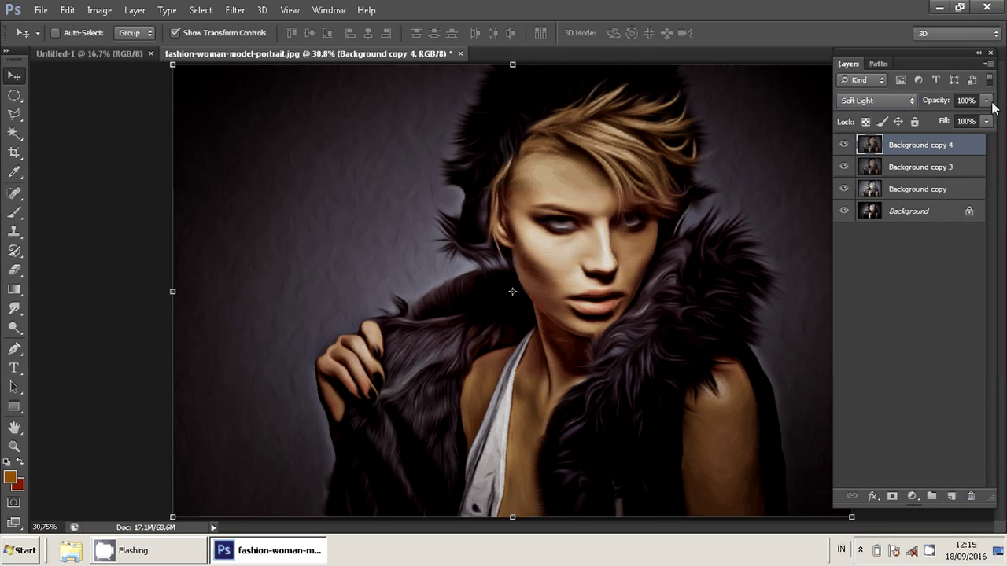
mouse_move(992, 103)
mouse_down()
mouse_move(953, 124)
mouse_move(970, 116)
mouse_up()
click(961, 124)
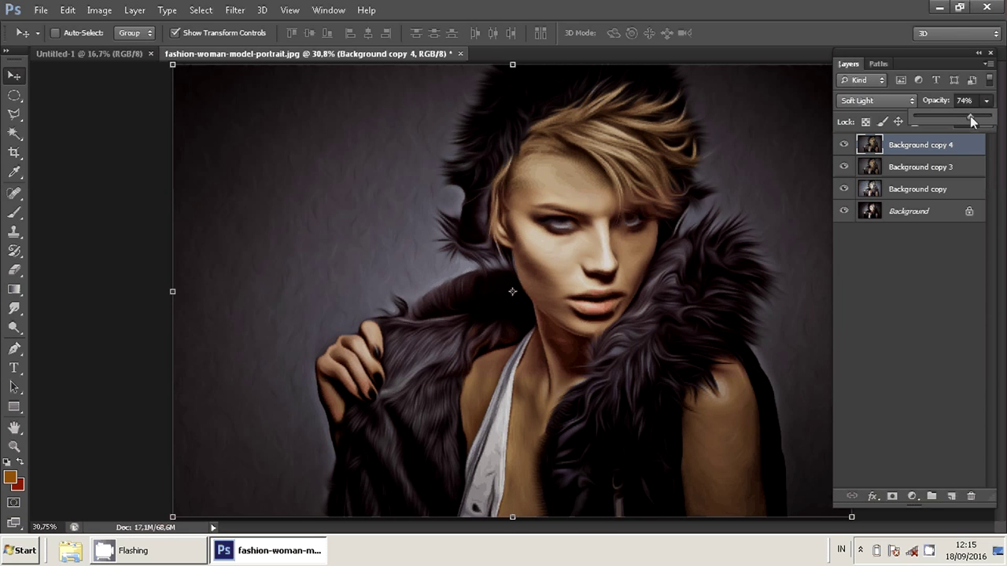
drag(945, 120, 950, 121)
key(alt+bracketleft)
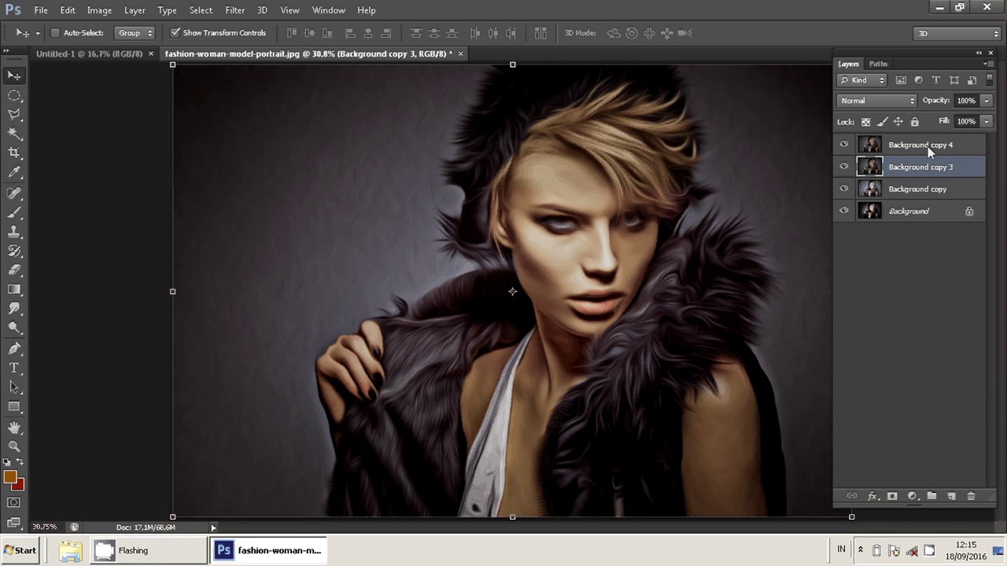
Merge Background copy through copy 4 into one layer, then add an empty Layer 1 above.
click(931, 194)
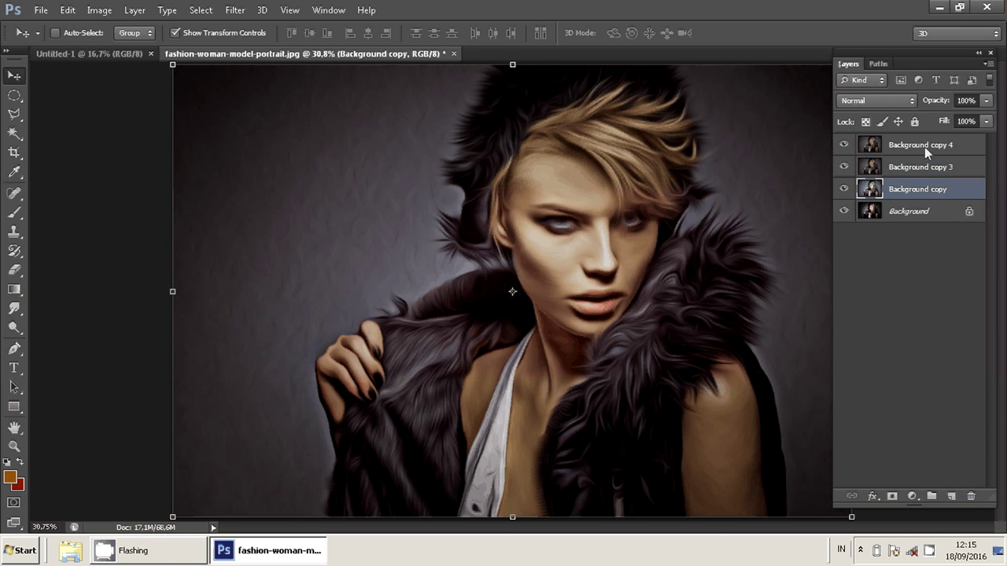
shift+click(925, 147)
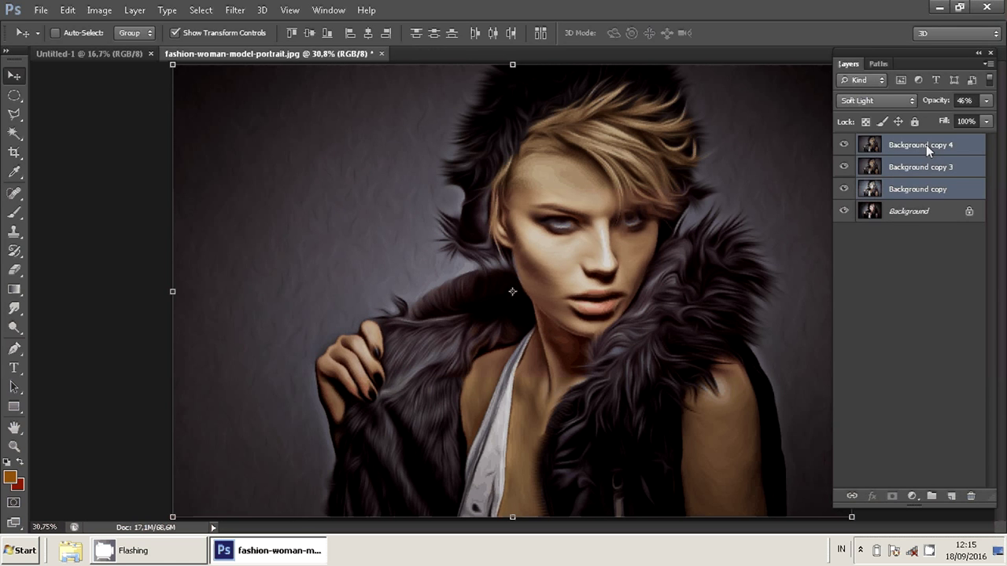
right_click(926, 145)
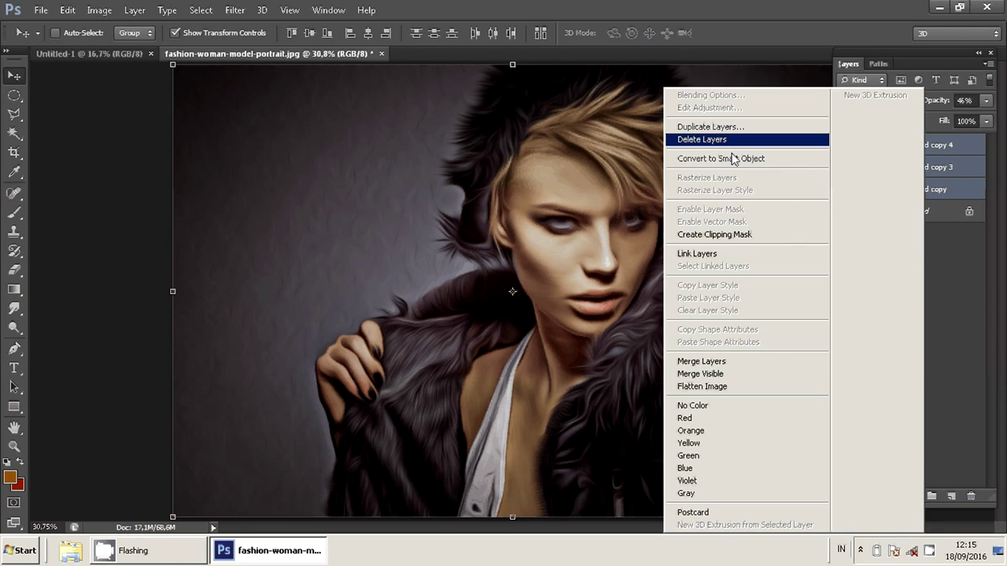
click(733, 159)
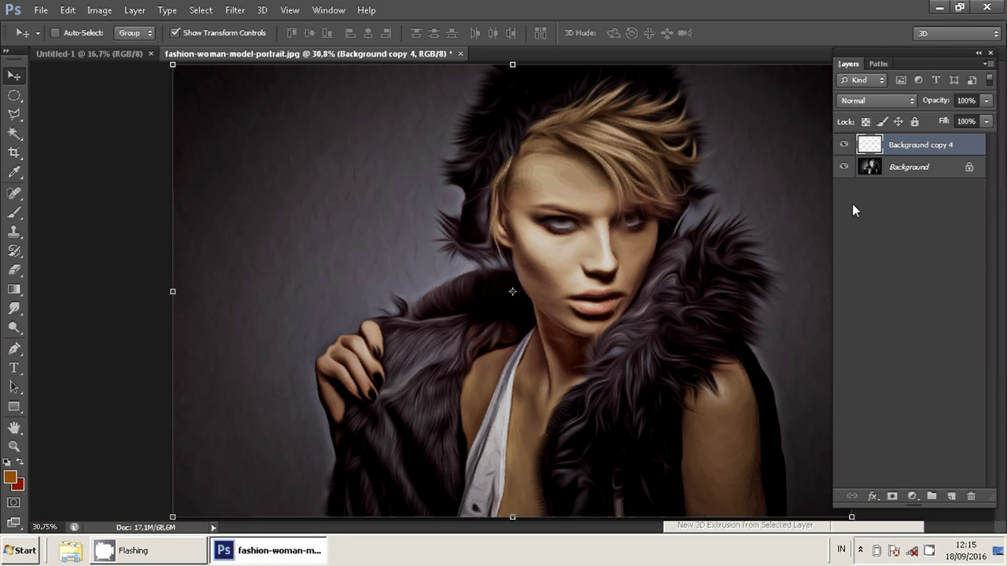
key(ctrl+shift+alt+n)
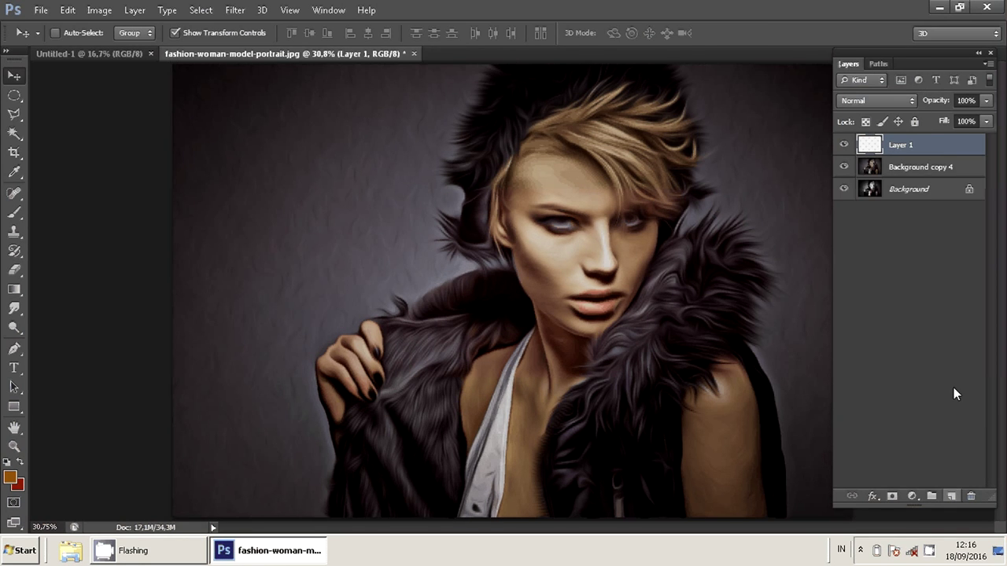
Set the foreground colour to a brown shade.
click(10, 478)
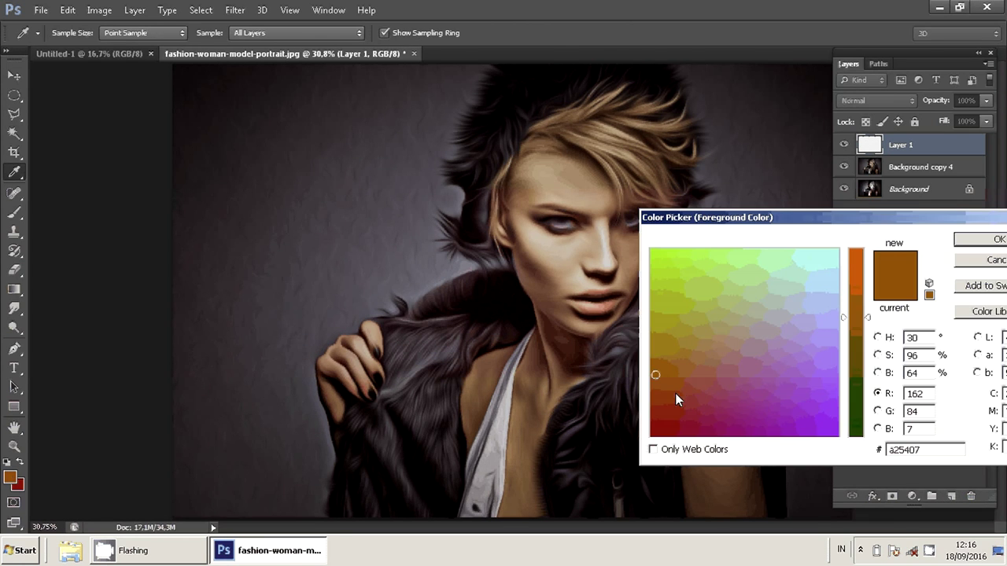
click(657, 382)
drag(657, 381, 662, 377)
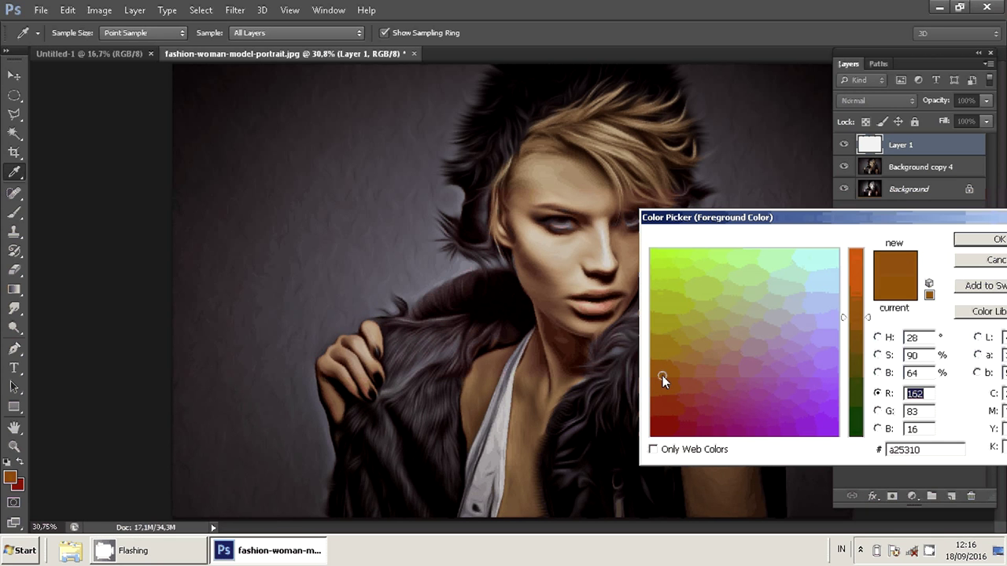
click(663, 379)
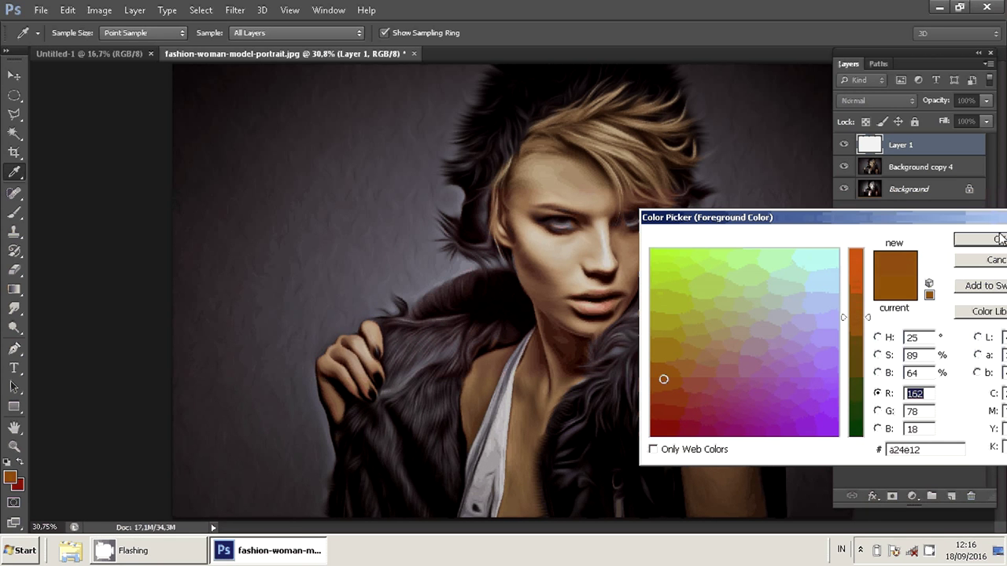
click(998, 239)
Set the background colour to a lighter orange-brown.
click(23, 488)
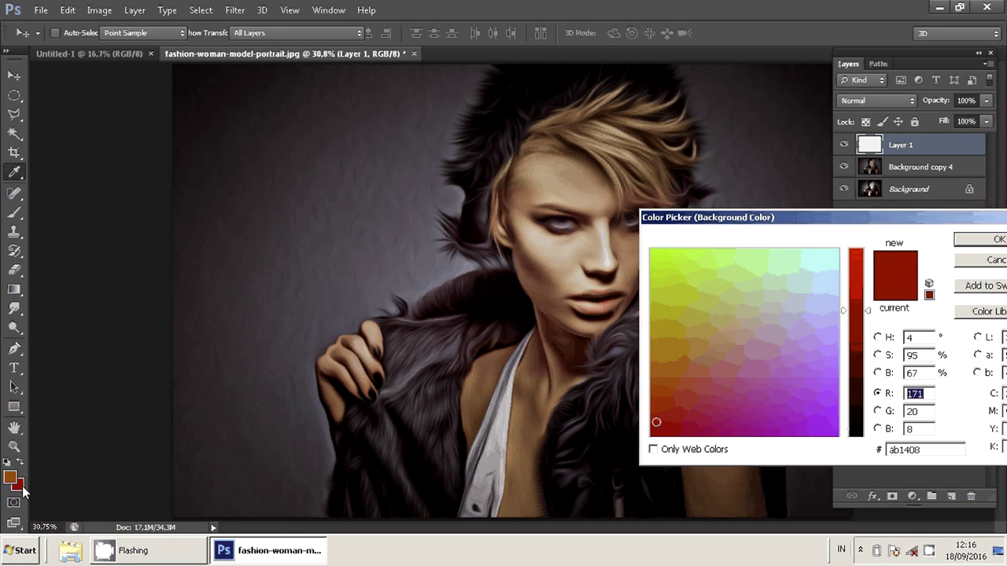
click(652, 396)
mouse_move(652, 392)
mouse_down()
mouse_move(651, 365)
mouse_move(682, 419)
mouse_move(661, 364)
mouse_up()
click(980, 237)
key(v)
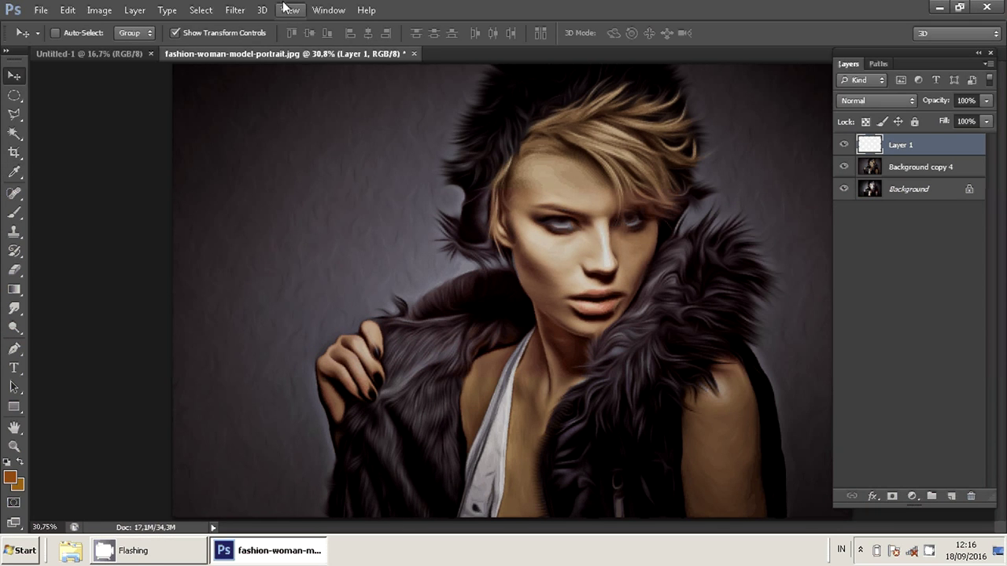
Change the foreground colour to a redder dark brown, #a23300.
click(11, 477)
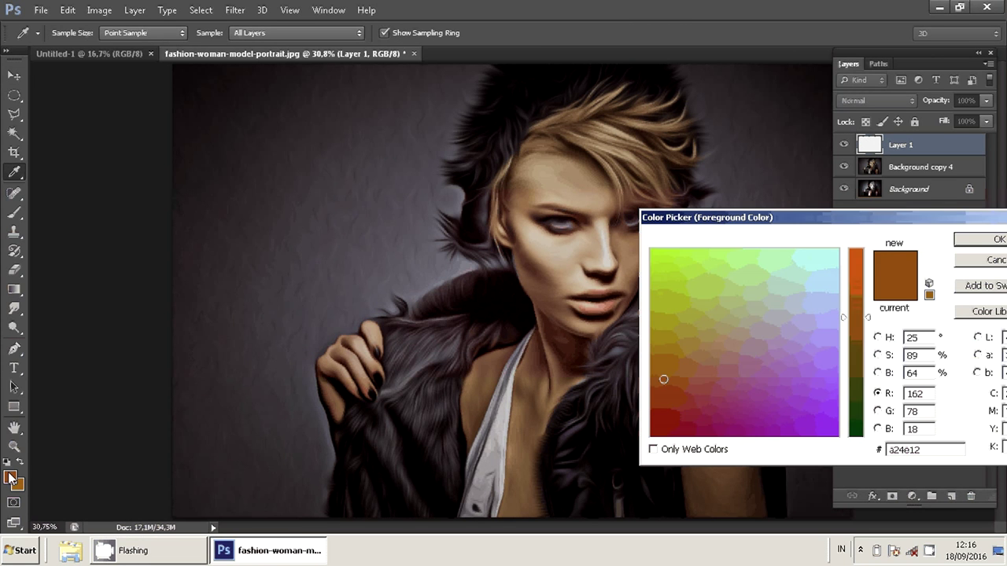
click(650, 382)
click(650, 399)
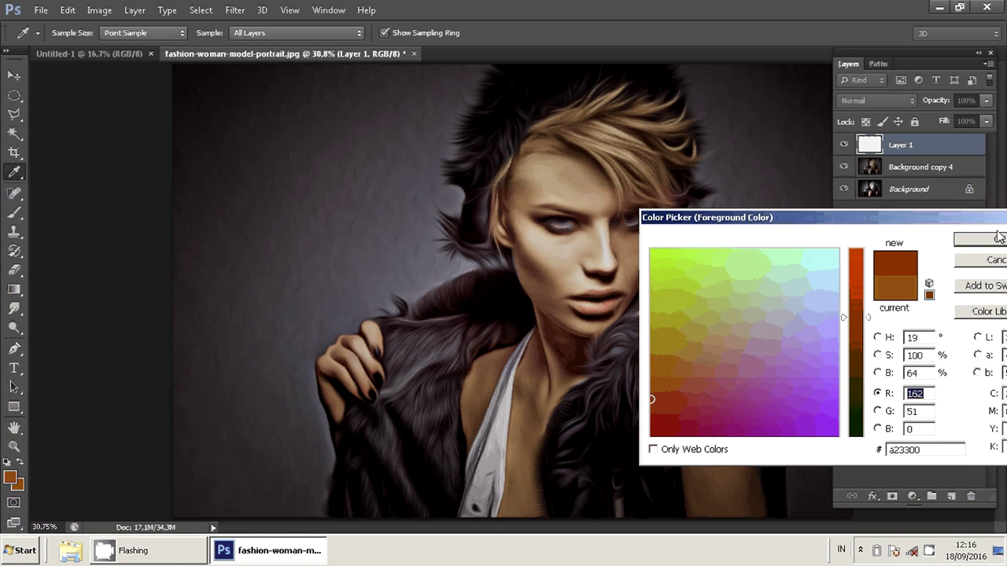
click(998, 239)
Render the Clouds filter onto Layer 1, toggling its visibility to compare with the portrait.
key(v)
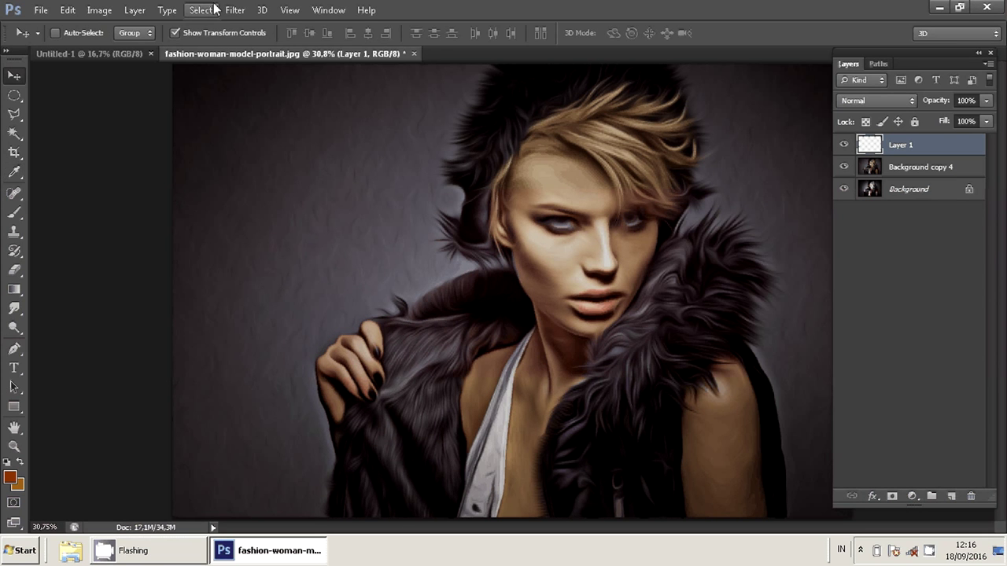
click(235, 10)
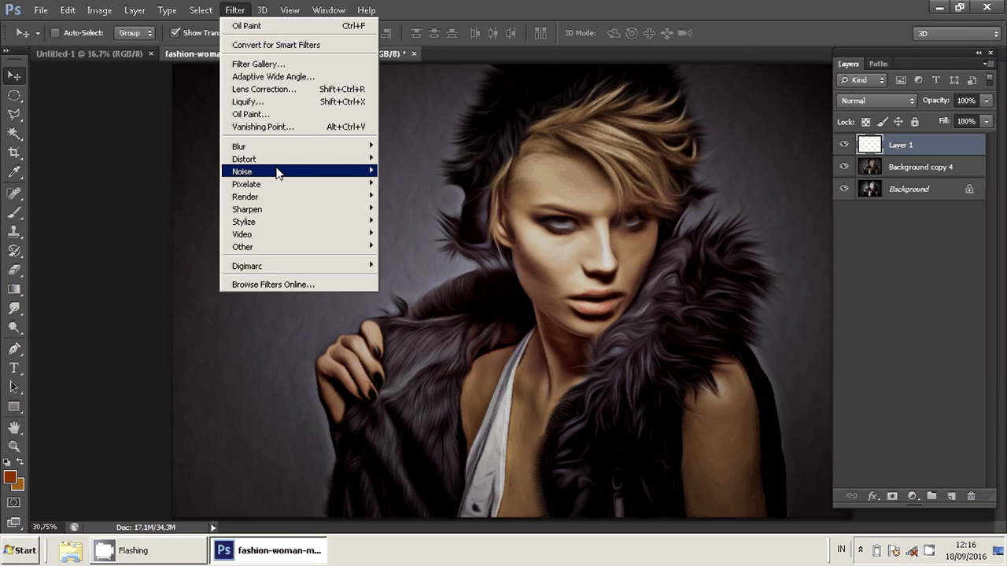
mouse_move(244, 196)
click(397, 200)
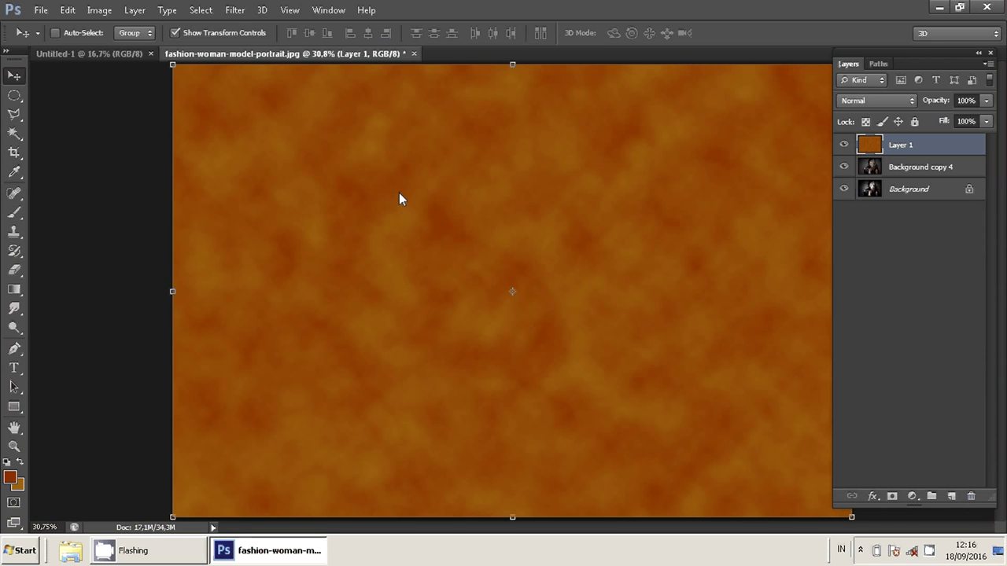
click(845, 145)
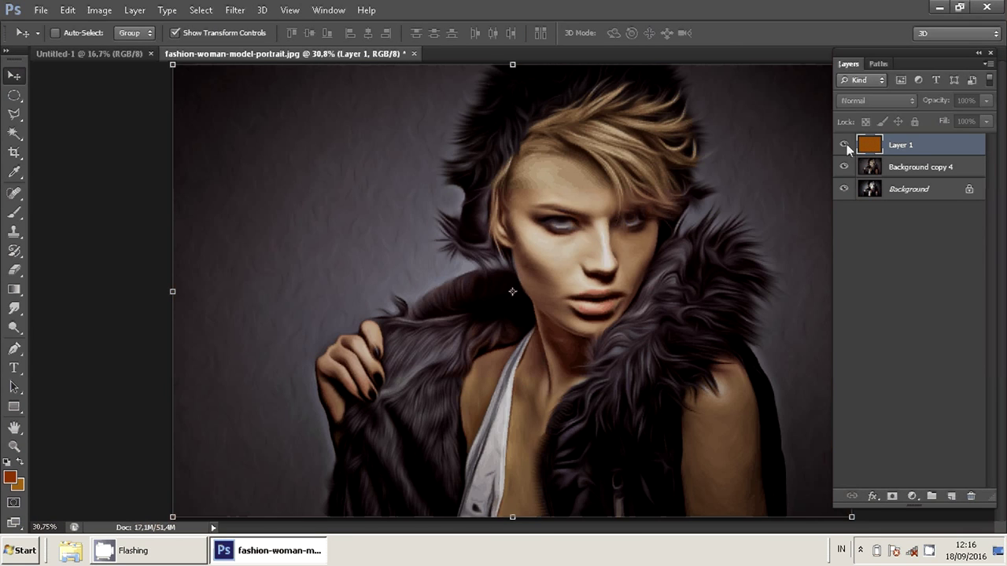
click(845, 145)
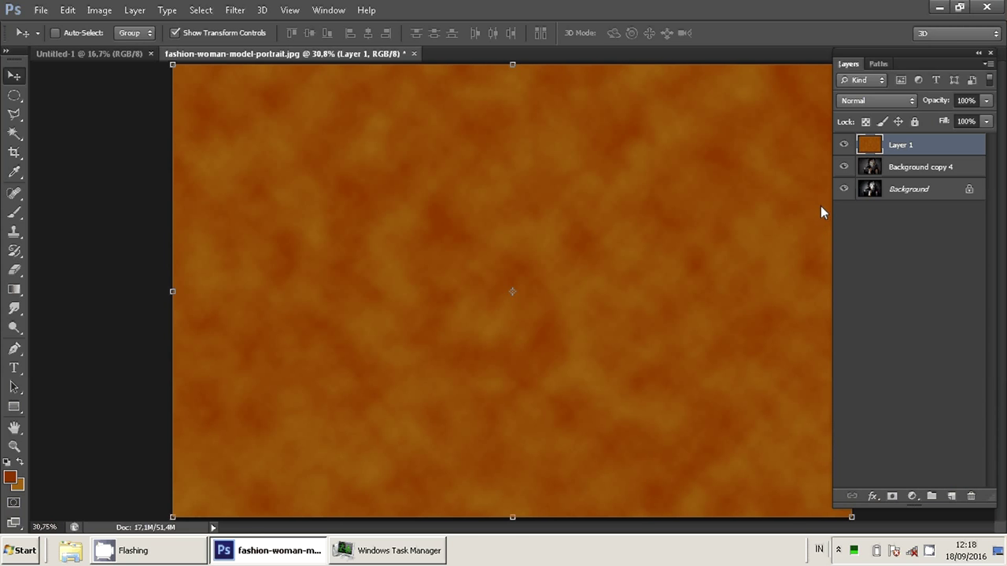
Apply a Gaussian Blur of about 8 pixels radius to Layer 1's clouds.
click(233, 11)
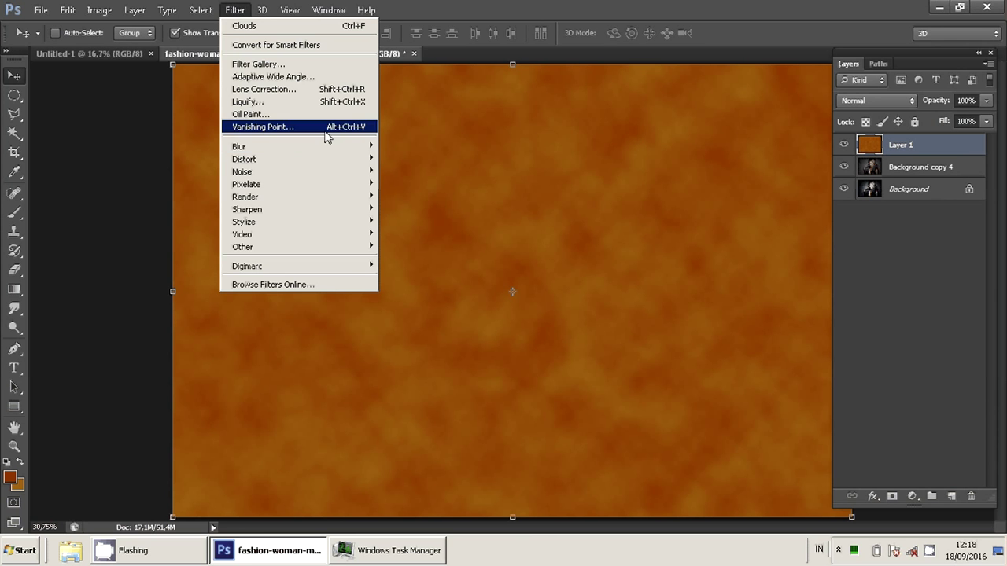
mouse_move(238, 147)
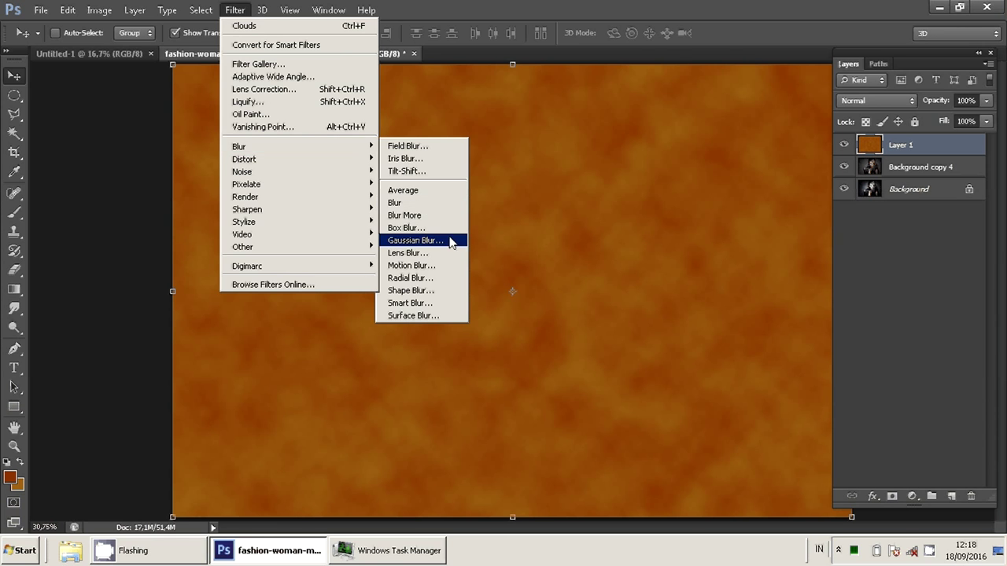
click(415, 240)
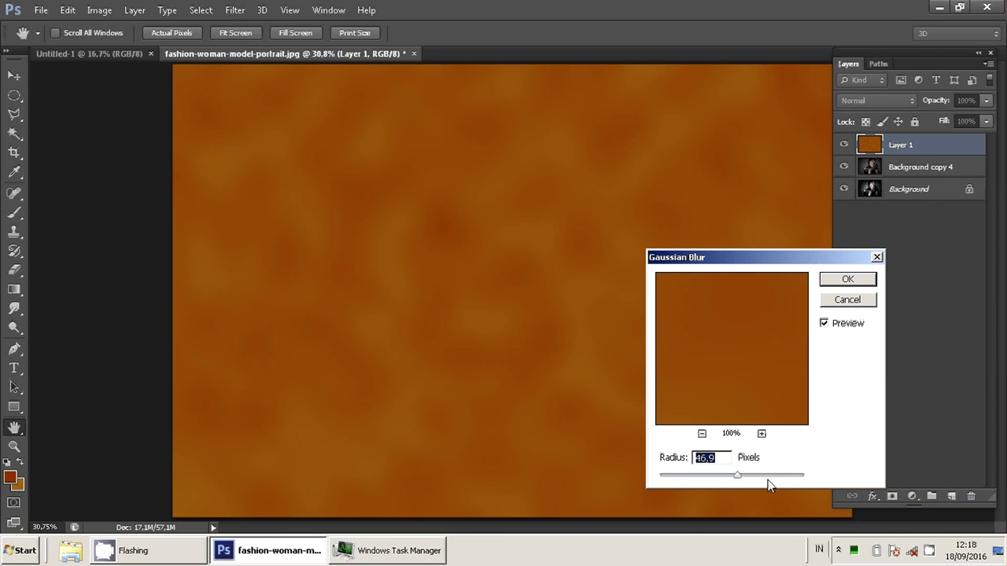
click(761, 476)
mouse_move(736, 484)
mouse_down()
mouse_move(697, 485)
mouse_move(711, 480)
mouse_up()
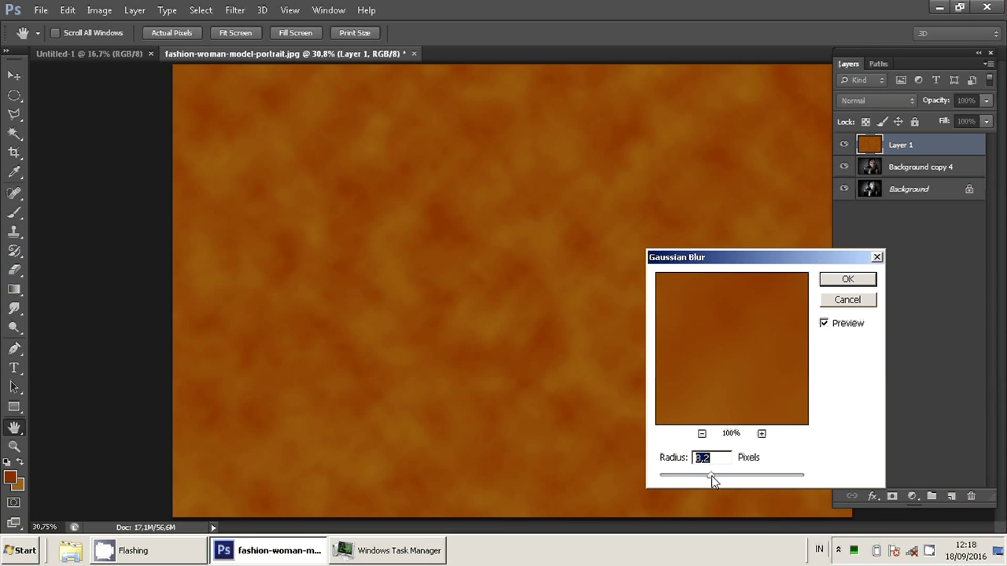
click(850, 280)
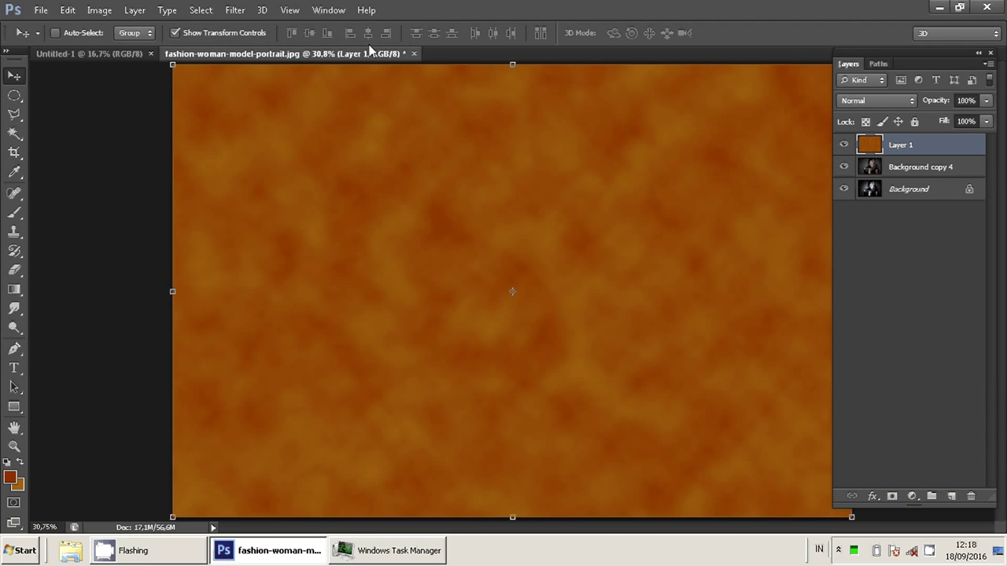
click(234, 9)
Apply the Oil Paint filter to Layer 1 with Shine set to 0,5.
click(276, 103)
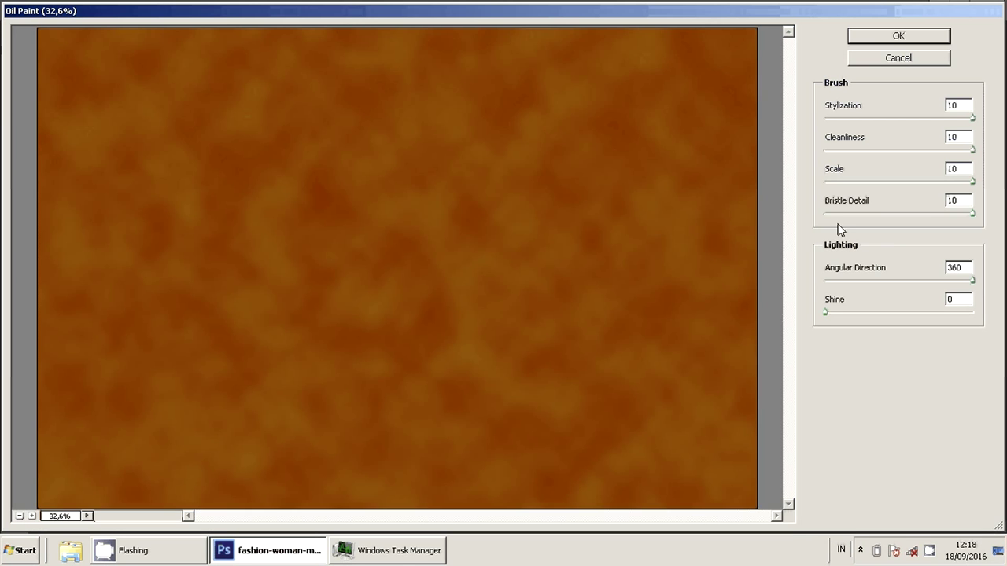
drag(904, 311, 861, 313)
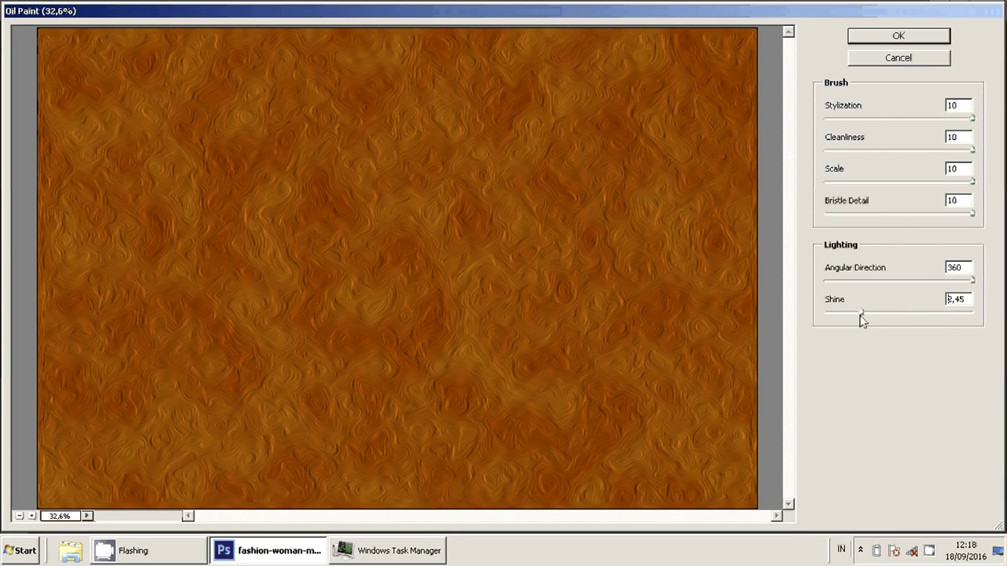
drag(862, 318, 834, 320)
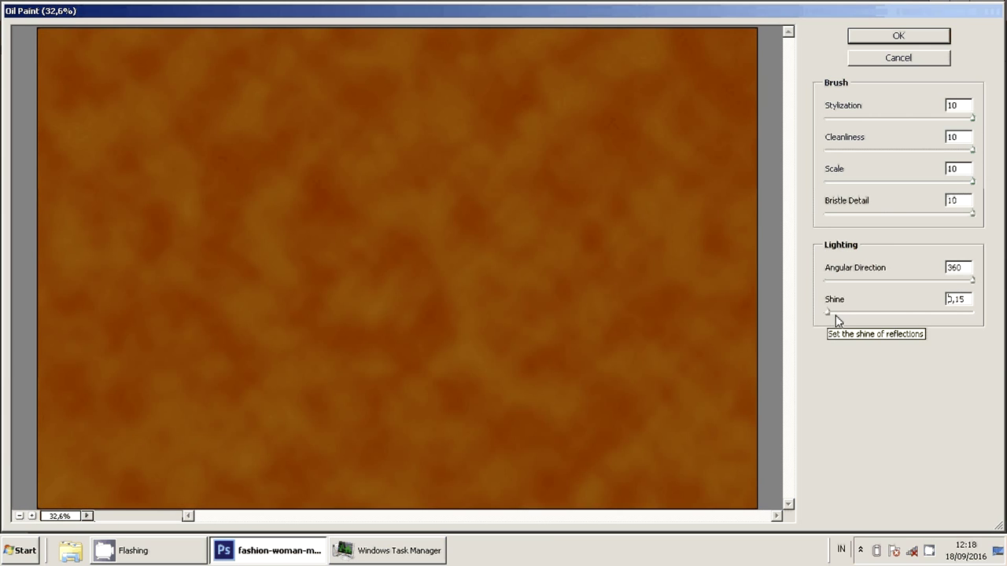
click(835, 315)
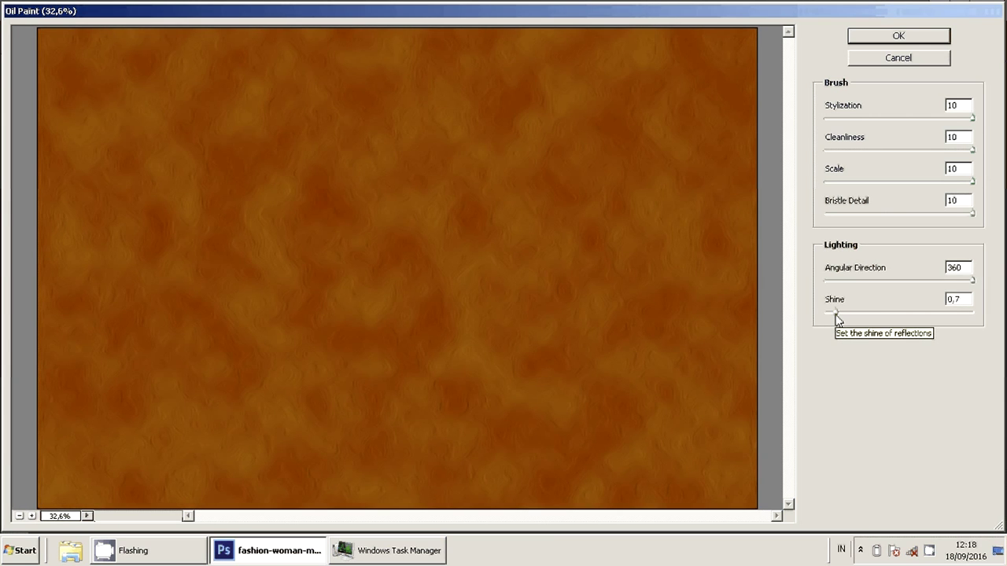
double_click(965, 302)
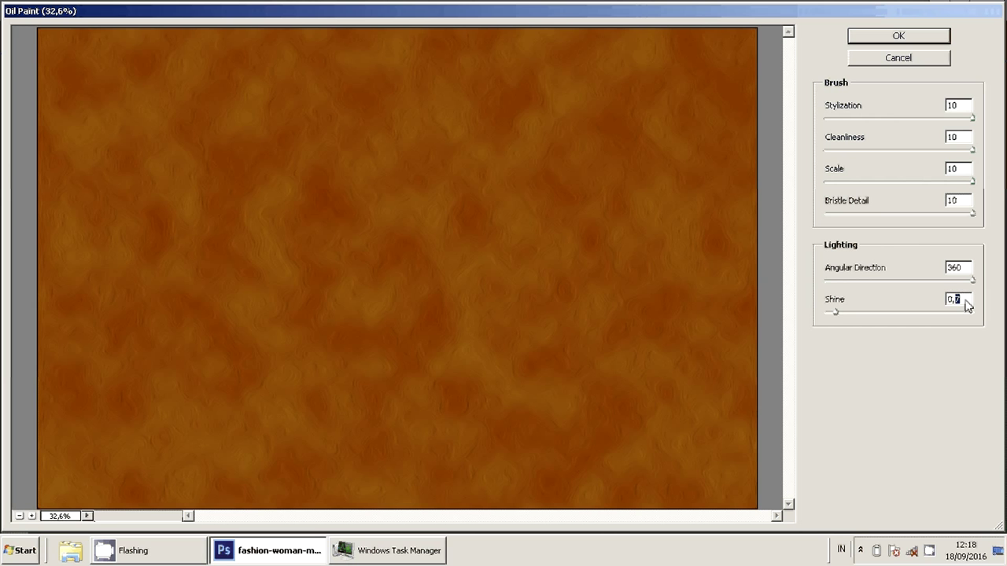
text(5)
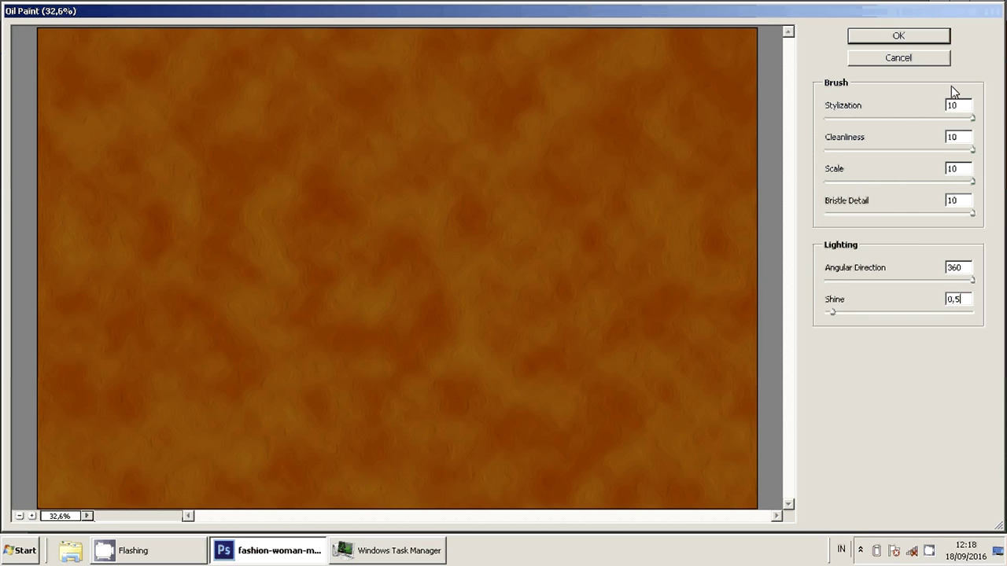
click(917, 35)
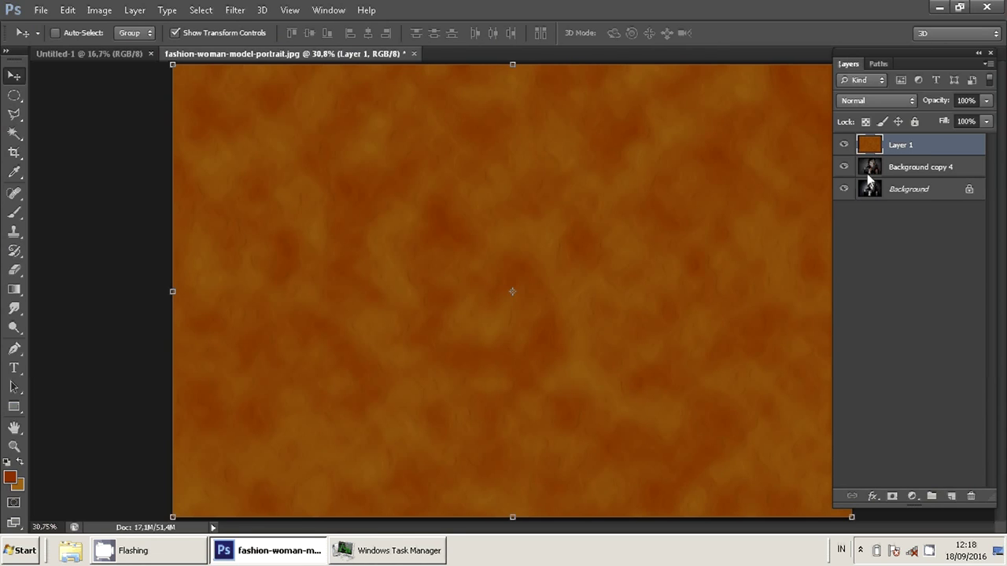
After trying Multiply, set Layer 1 to Overlay blending at 50% opacity.
click(903, 102)
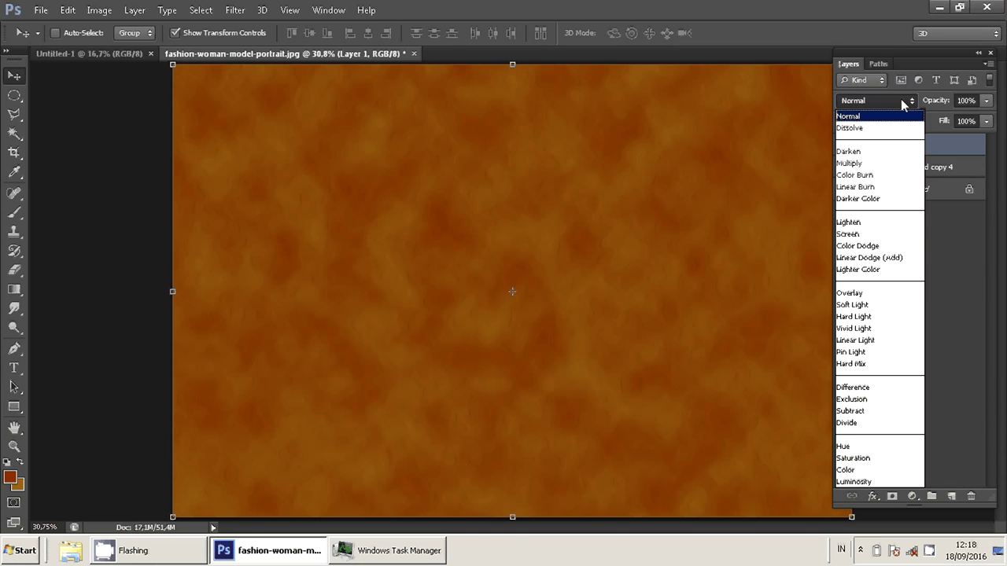
click(887, 163)
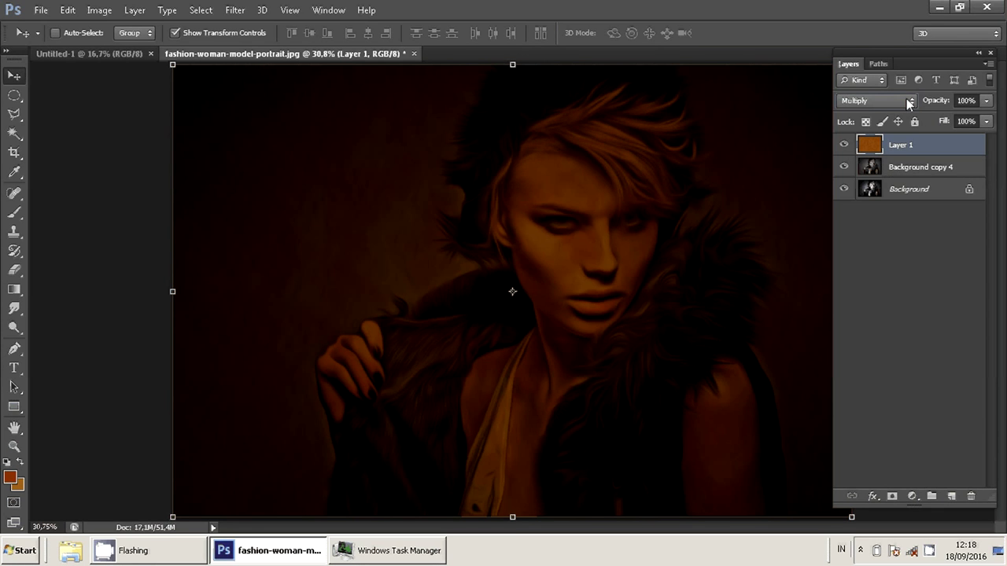
click(986, 102)
mouse_move(988, 111)
mouse_down()
mouse_move(962, 128)
mouse_move(937, 124)
mouse_up()
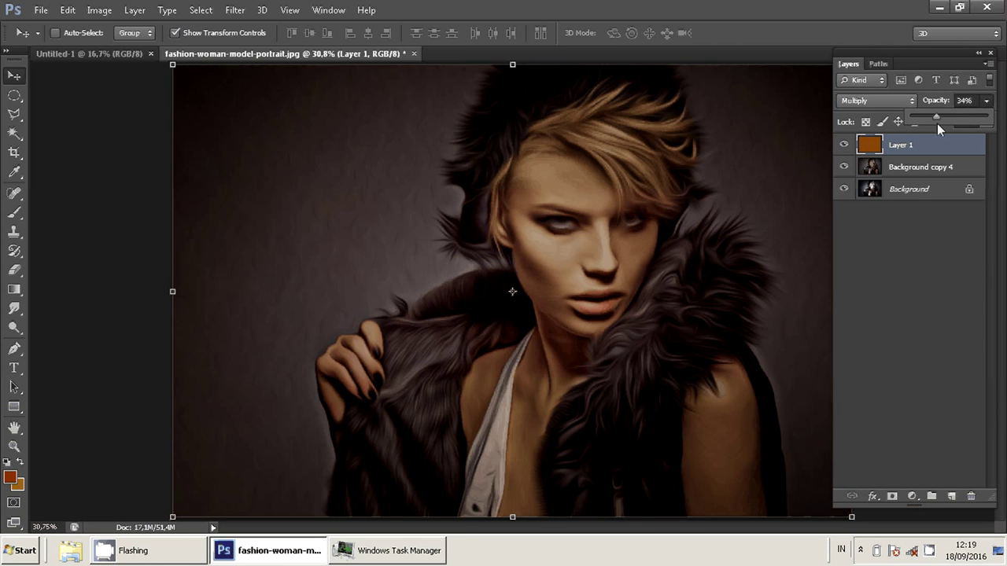
click(901, 102)
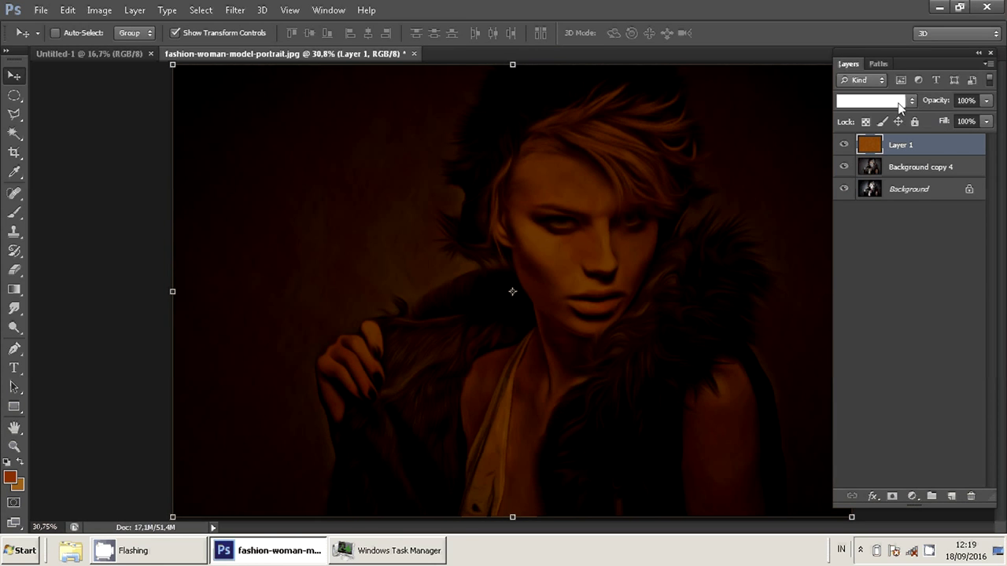
click(901, 103)
click(887, 293)
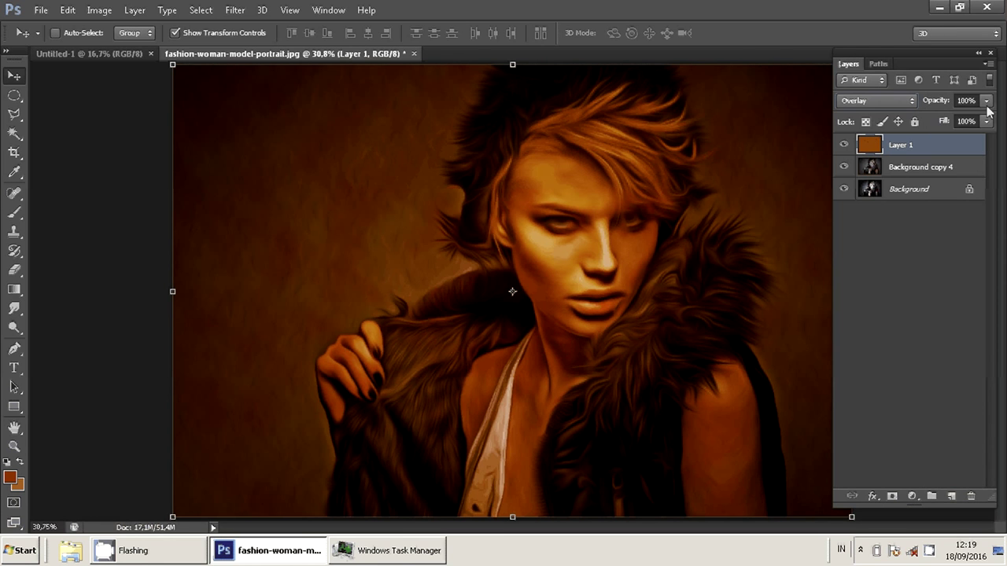
mouse_move(987, 101)
mouse_down()
mouse_move(965, 126)
mouse_move(936, 128)
mouse_move(943, 122)
mouse_up()
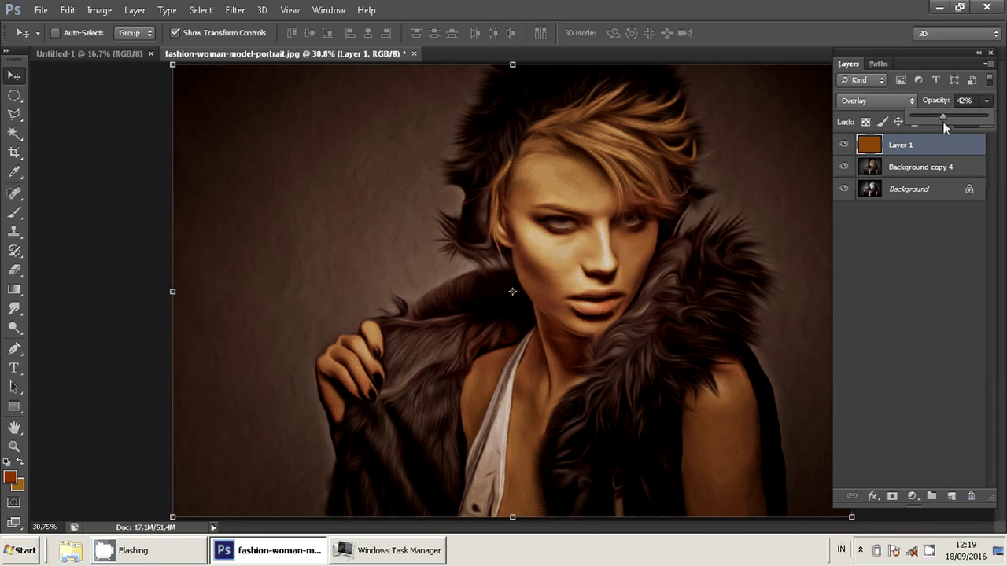
drag(943, 122, 949, 122)
key(Return)
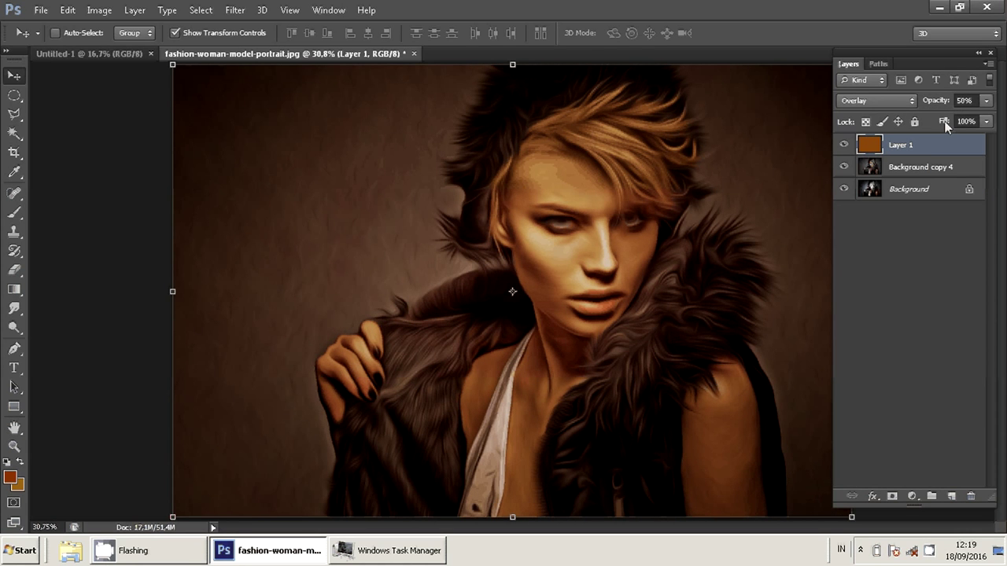
click(99, 9)
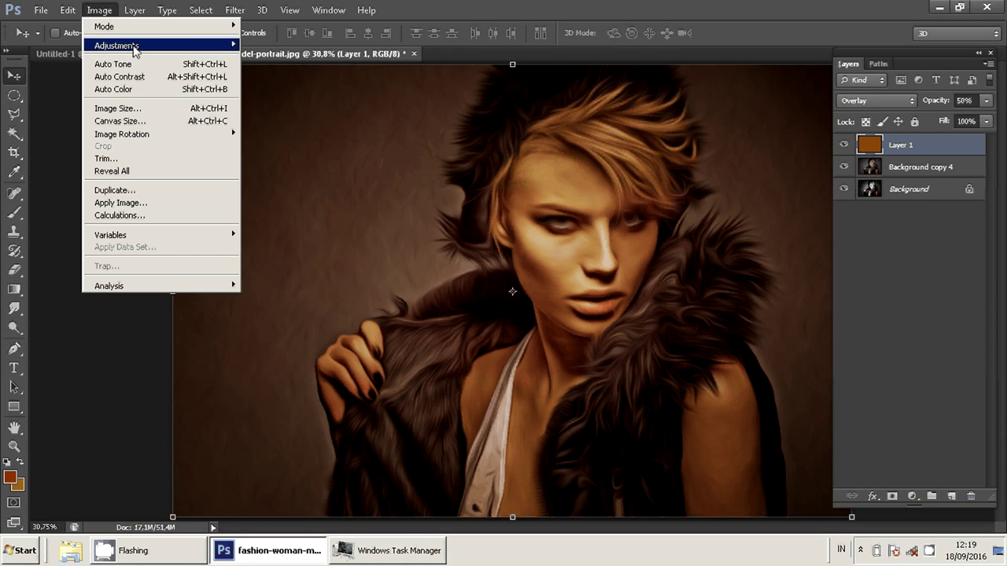
Apply Hue/Saturation to Layer 1 with Hue +17 and Saturation -28.
key(ctrl+u)
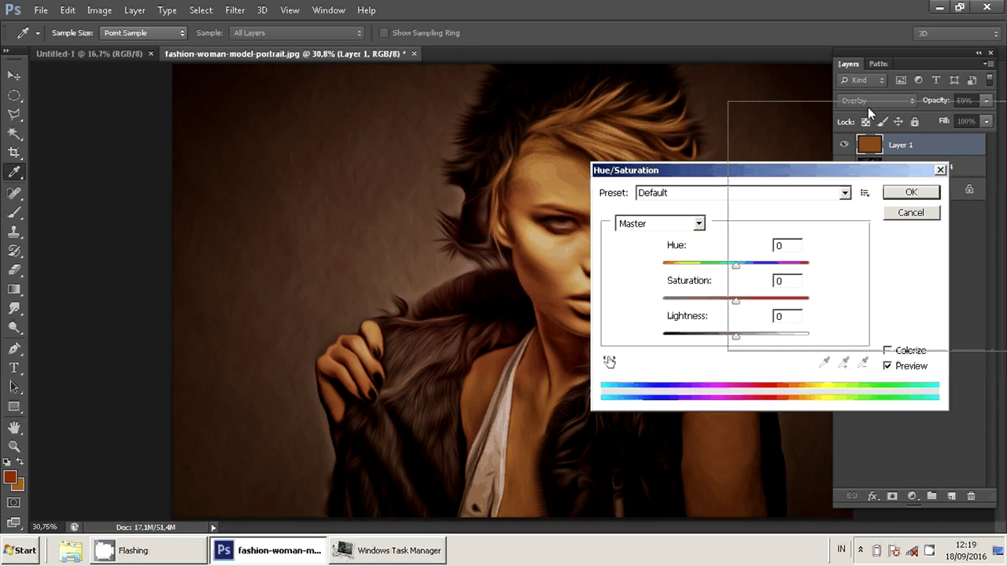
mouse_move(874, 202)
mouse_down()
mouse_move(888, 212)
mouse_move(856, 239)
mouse_up()
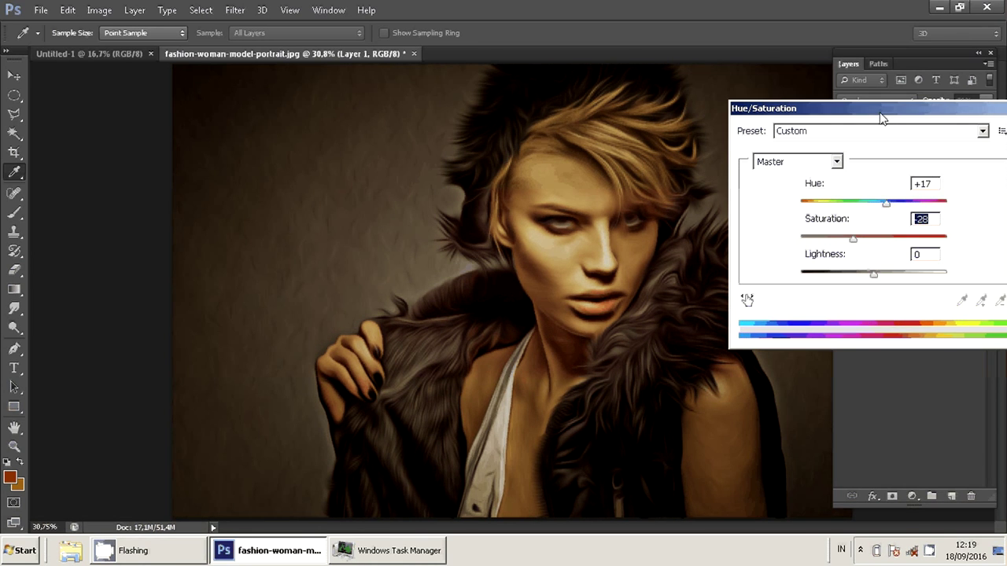
drag(881, 116, 730, 124)
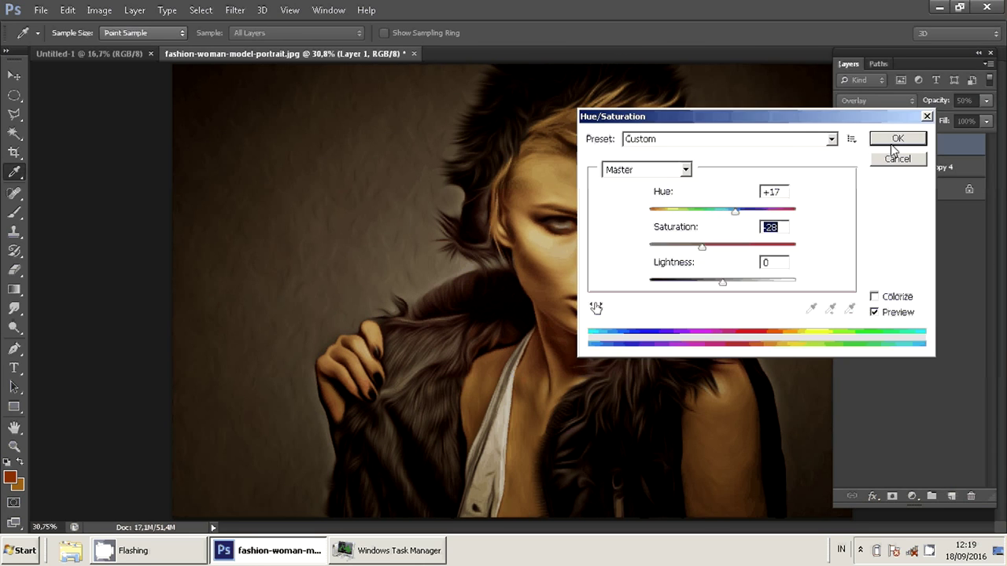
click(895, 141)
Merge Layer 1 with Background copy 4 into a single layer.
key(v)
shift+click(923, 169)
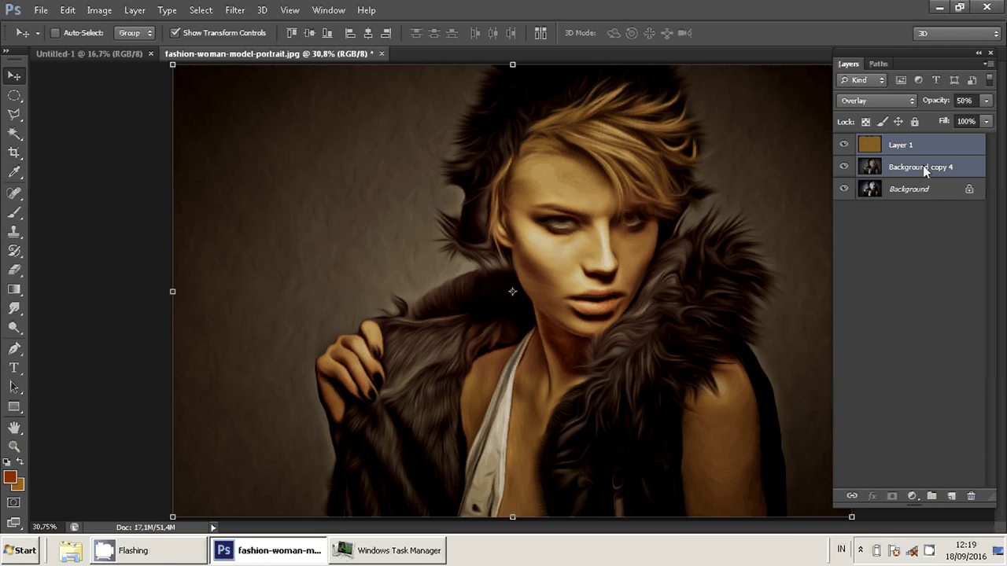
right_click(923, 166)
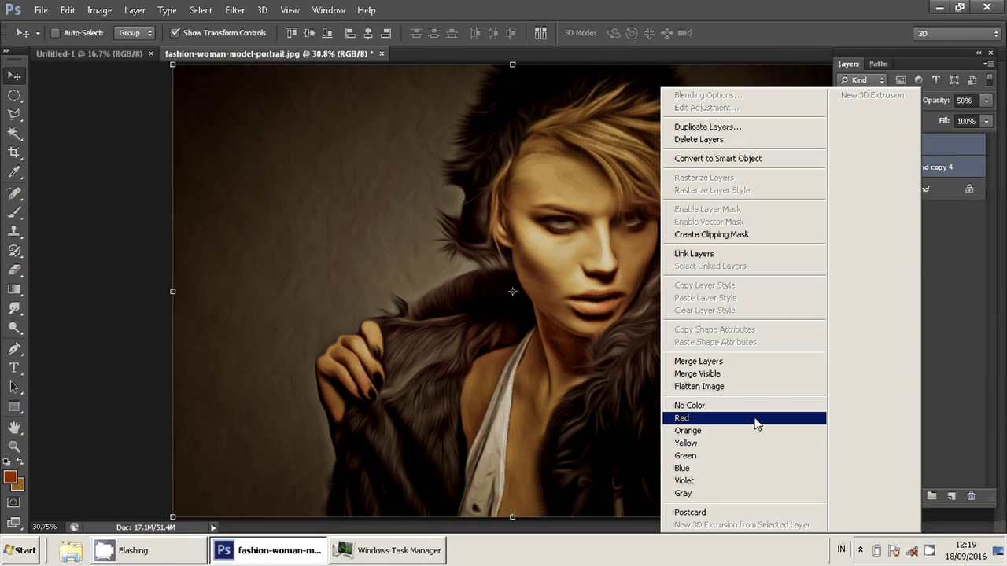
click(756, 362)
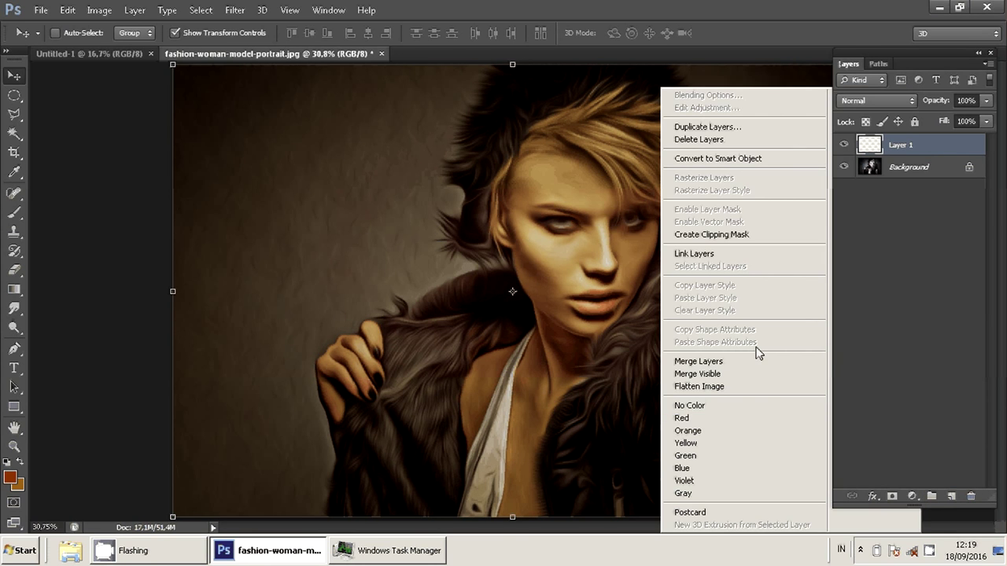
Adjust the merged layer's Brightness/Contrast, raising contrast and lowering brightness slightly.
click(94, 10)
mouse_move(116, 46)
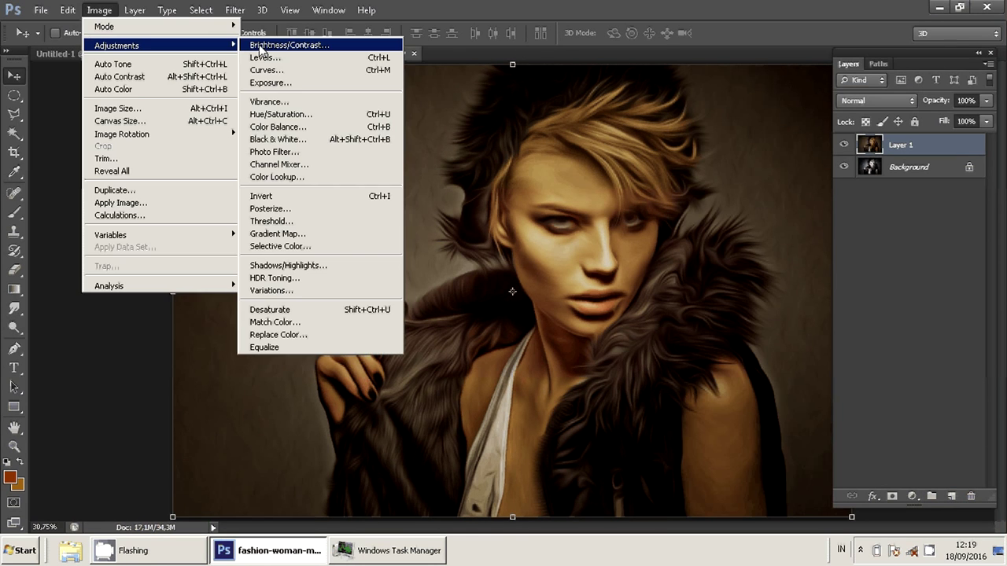
click(260, 44)
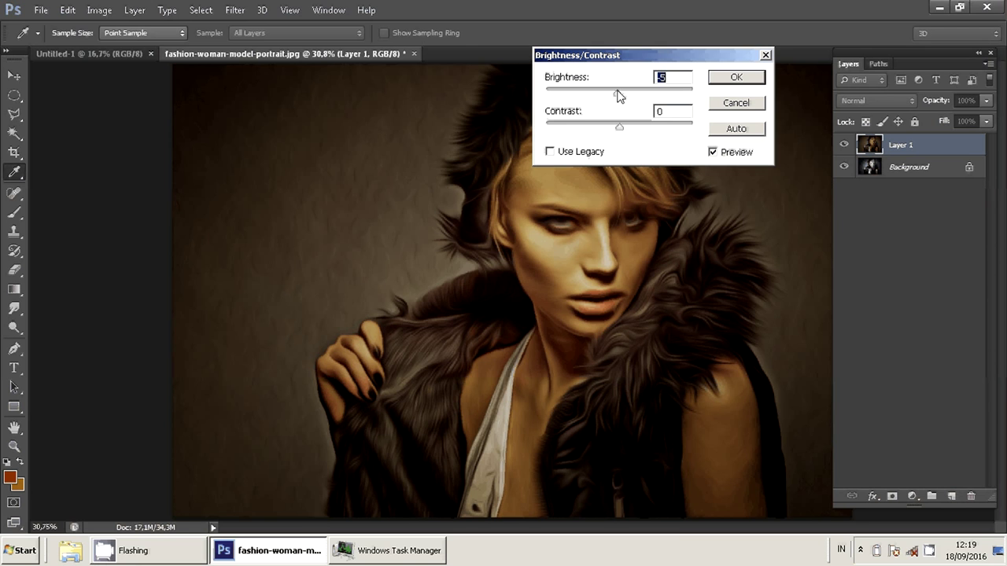
drag(620, 126, 629, 92)
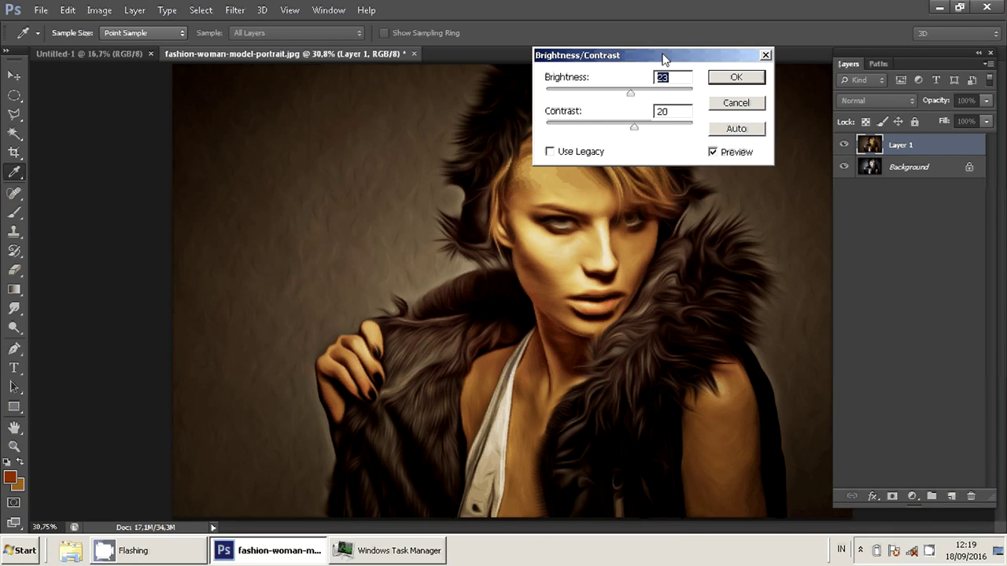
drag(664, 57, 768, 10)
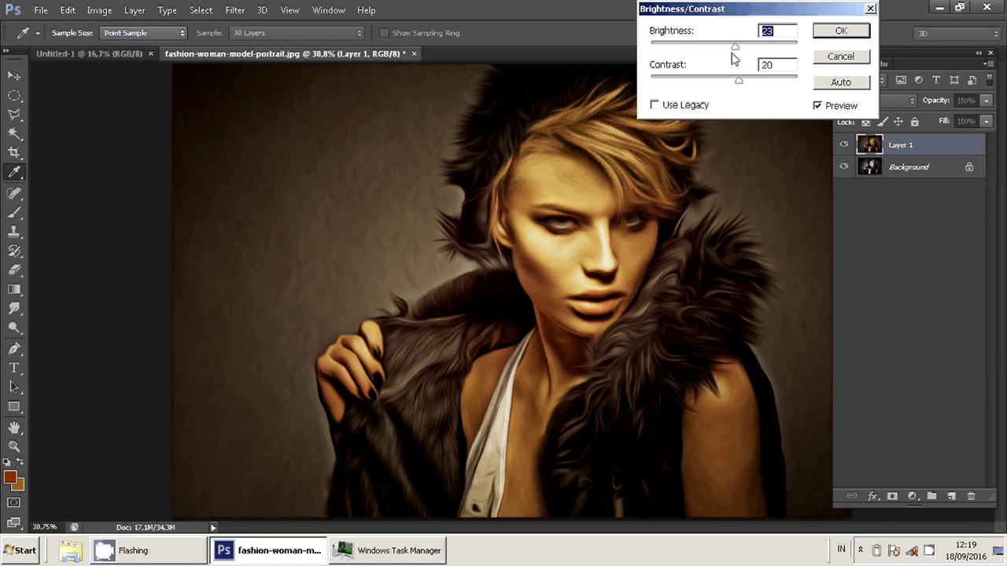
mouse_move(734, 46)
mouse_down()
mouse_move(724, 81)
mouse_move(716, 48)
mouse_move(726, 52)
mouse_up()
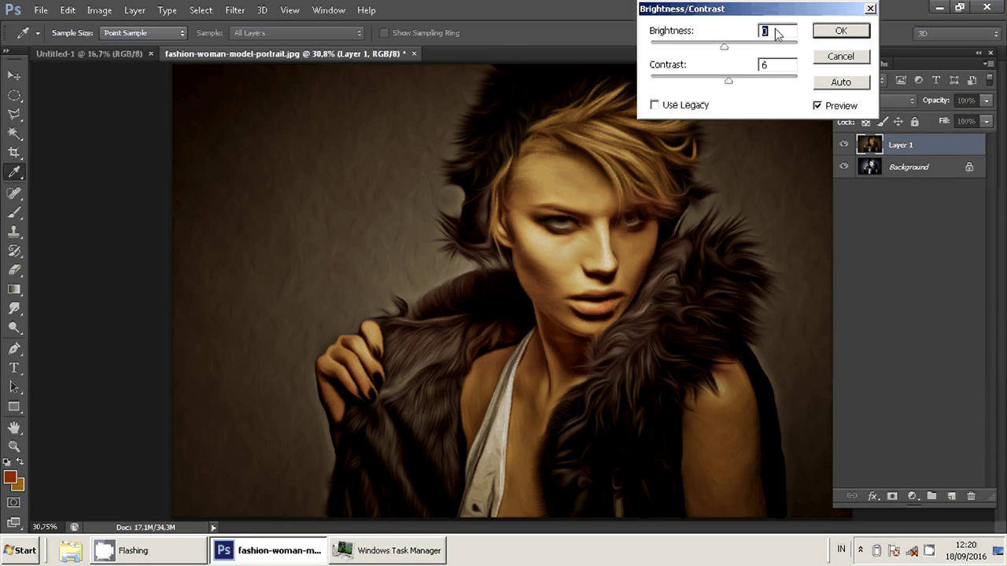
key(Escape)
Apply Shadows/Highlights to Layer 1 with the Shadows Amount lowered to about 4%.
key(v)
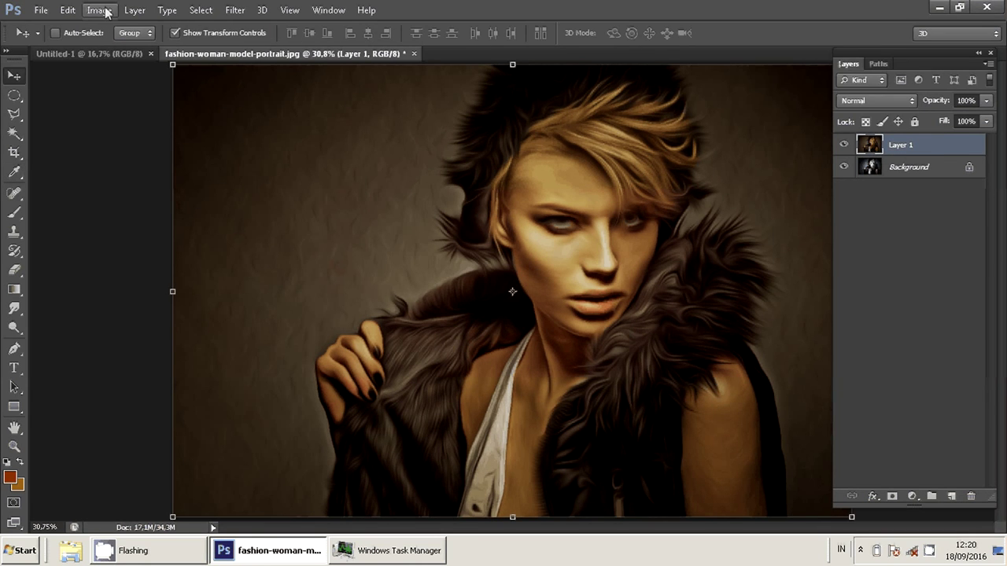
click(105, 11)
mouse_move(117, 46)
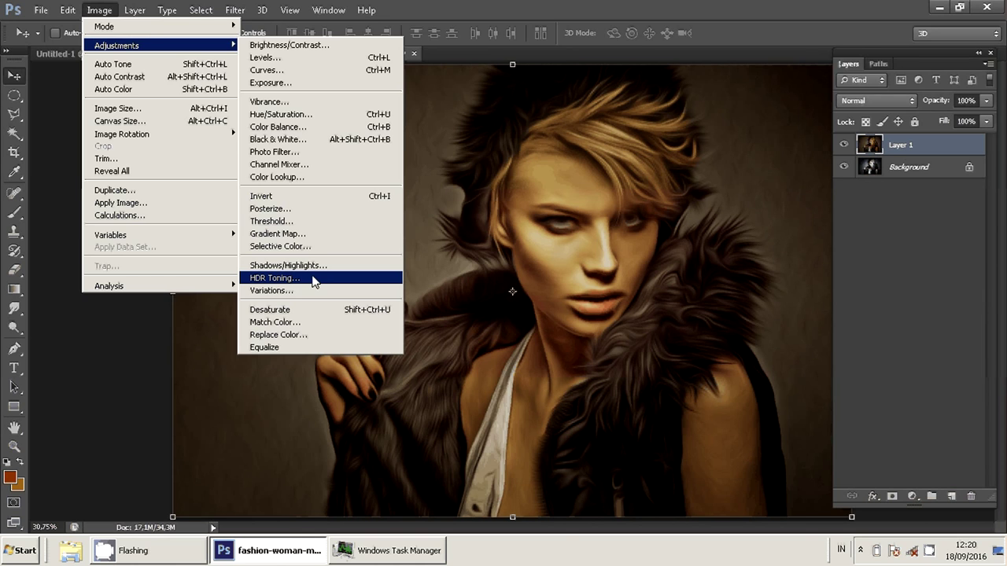
click(303, 265)
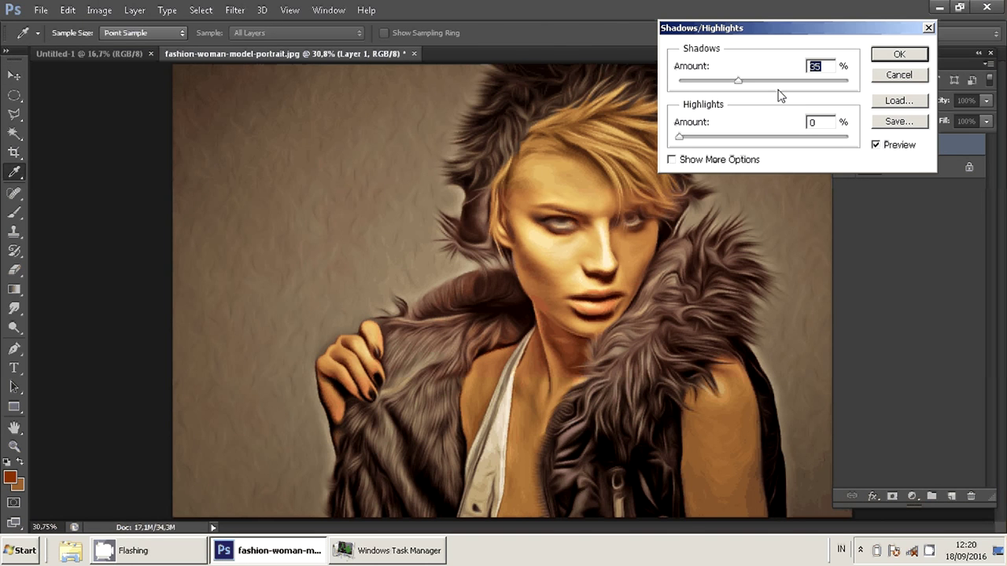
drag(738, 80, 688, 88)
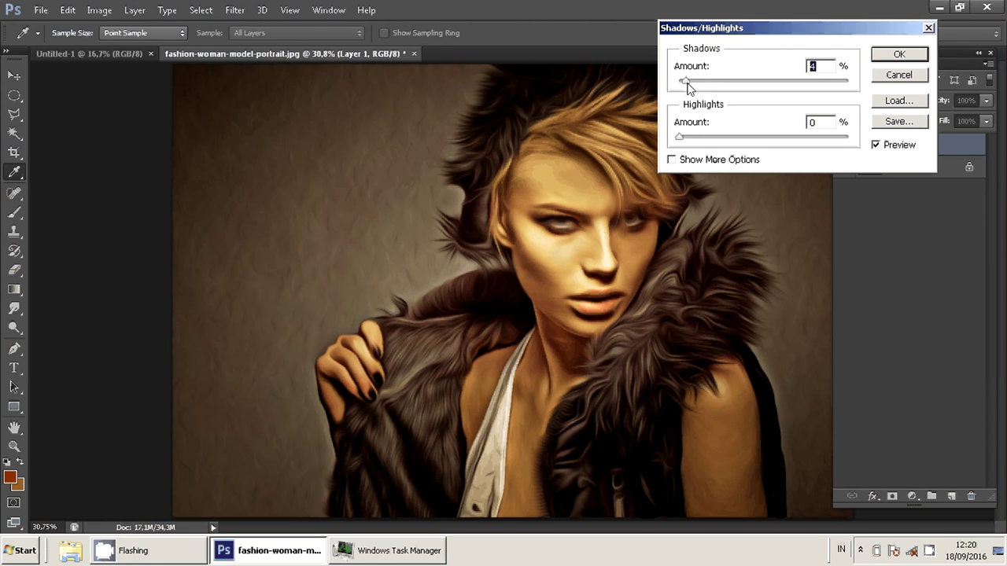
click(898, 52)
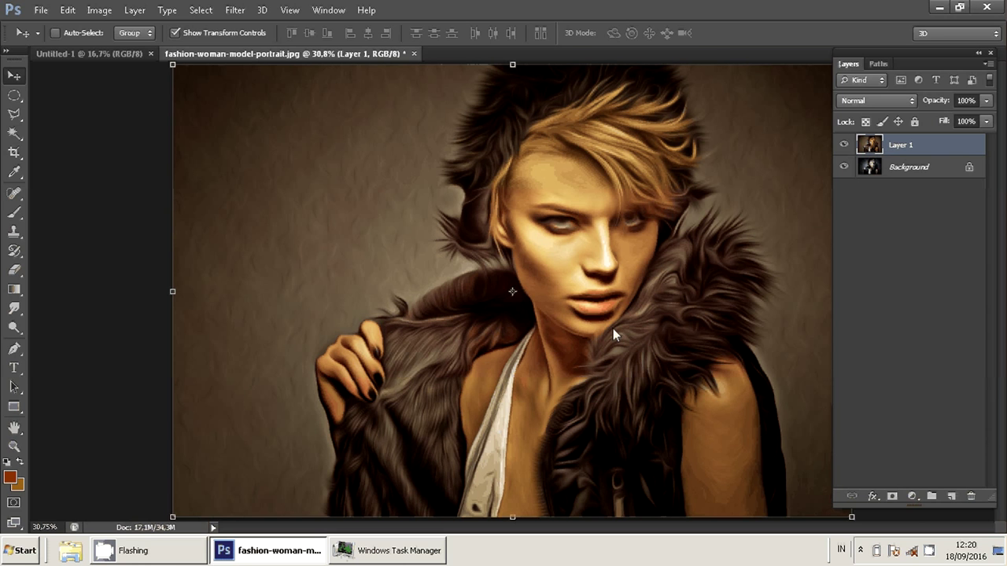
Toggle the painted Layer 1 on and off against the original portrait, leaving it hidden.
click(844, 145)
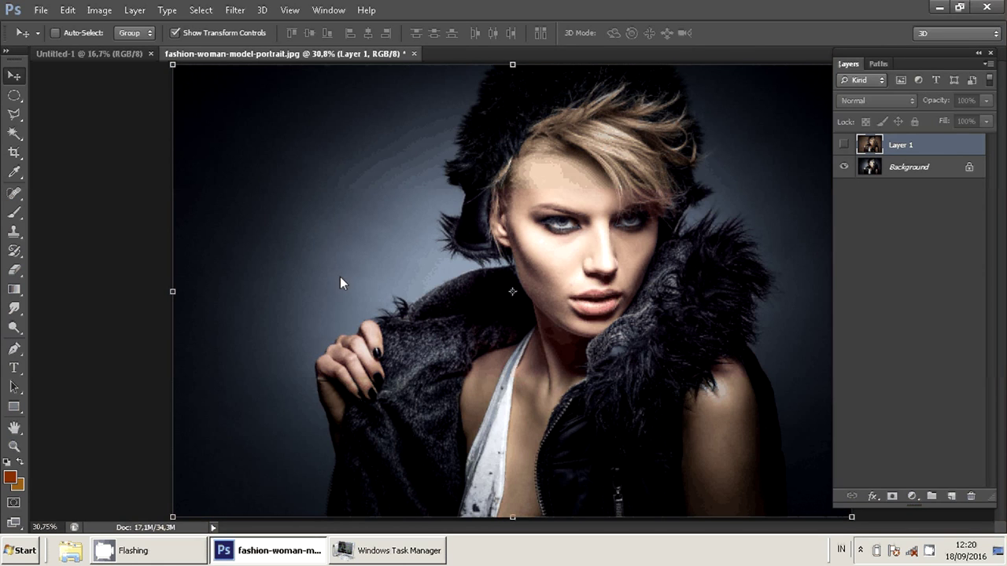
click(848, 144)
click(846, 145)
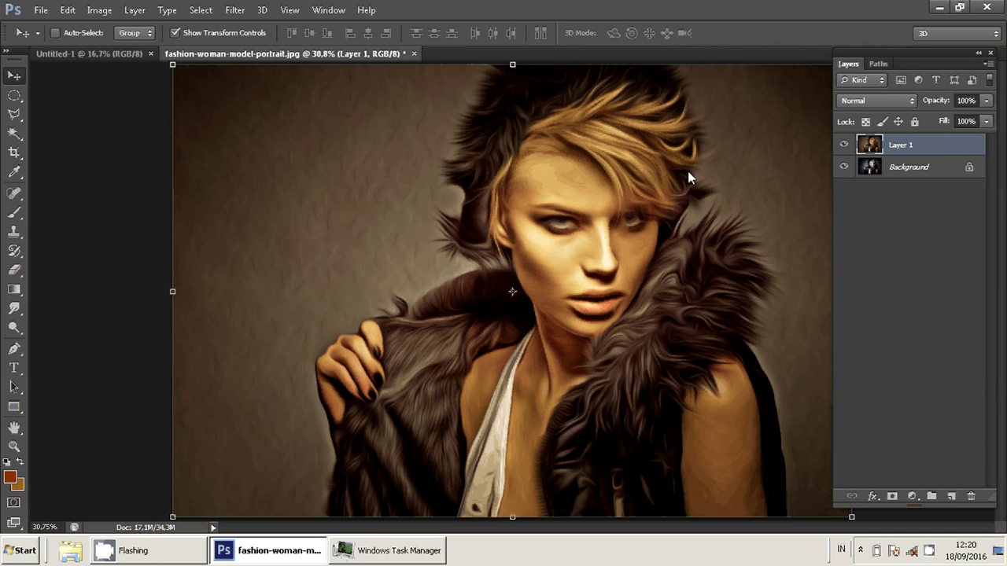
click(844, 145)
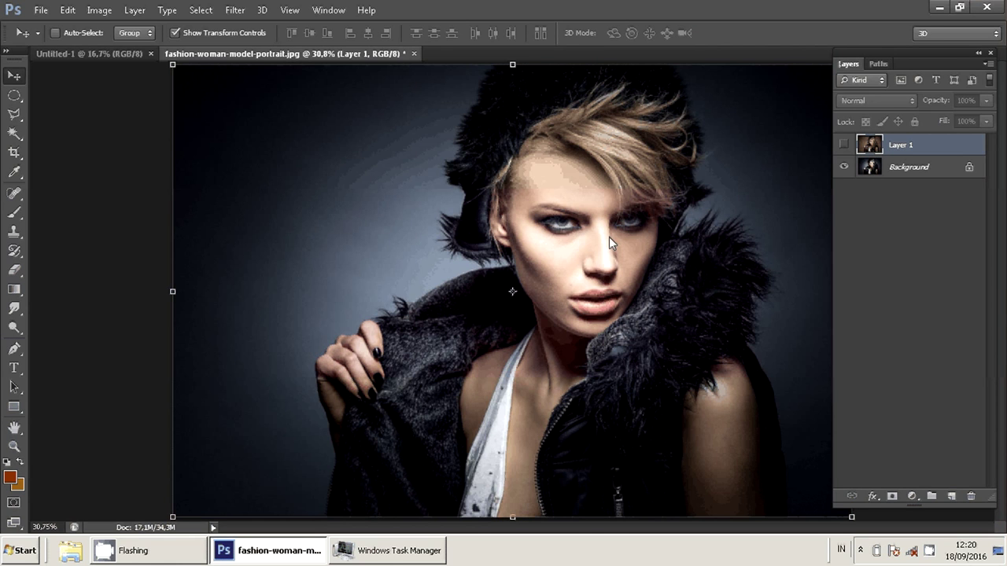